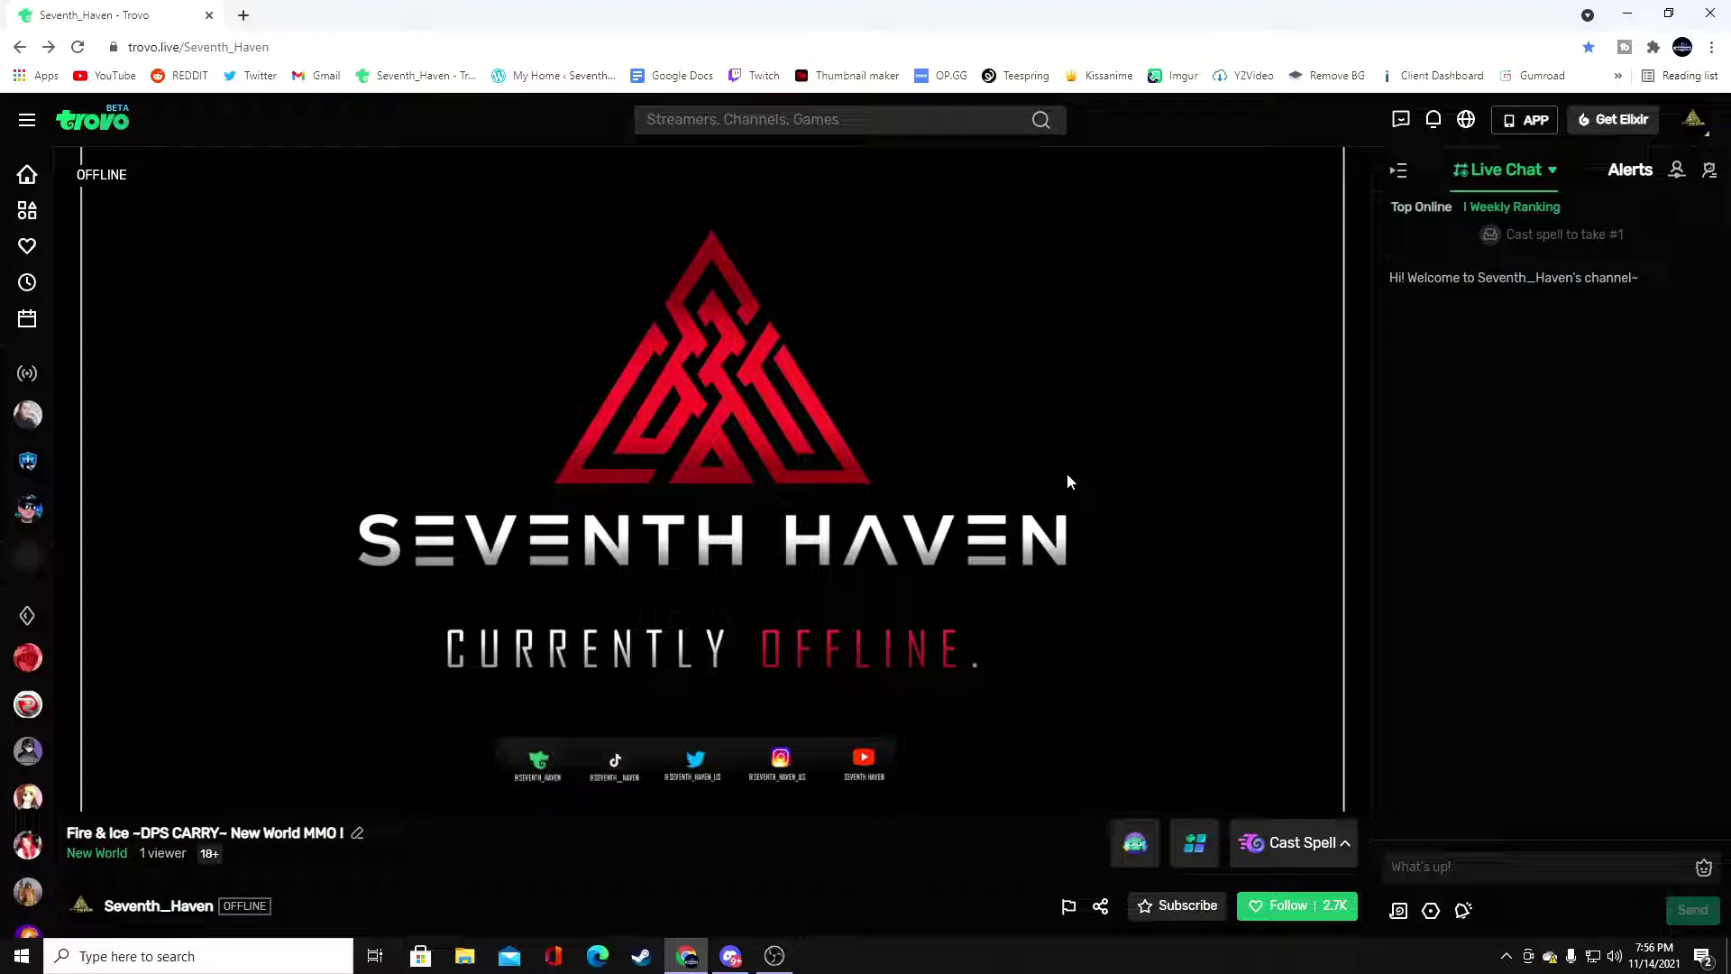
- Open the custom panel editor through Edit My Panel on the channel page
scroll(961, 446, down, 4)
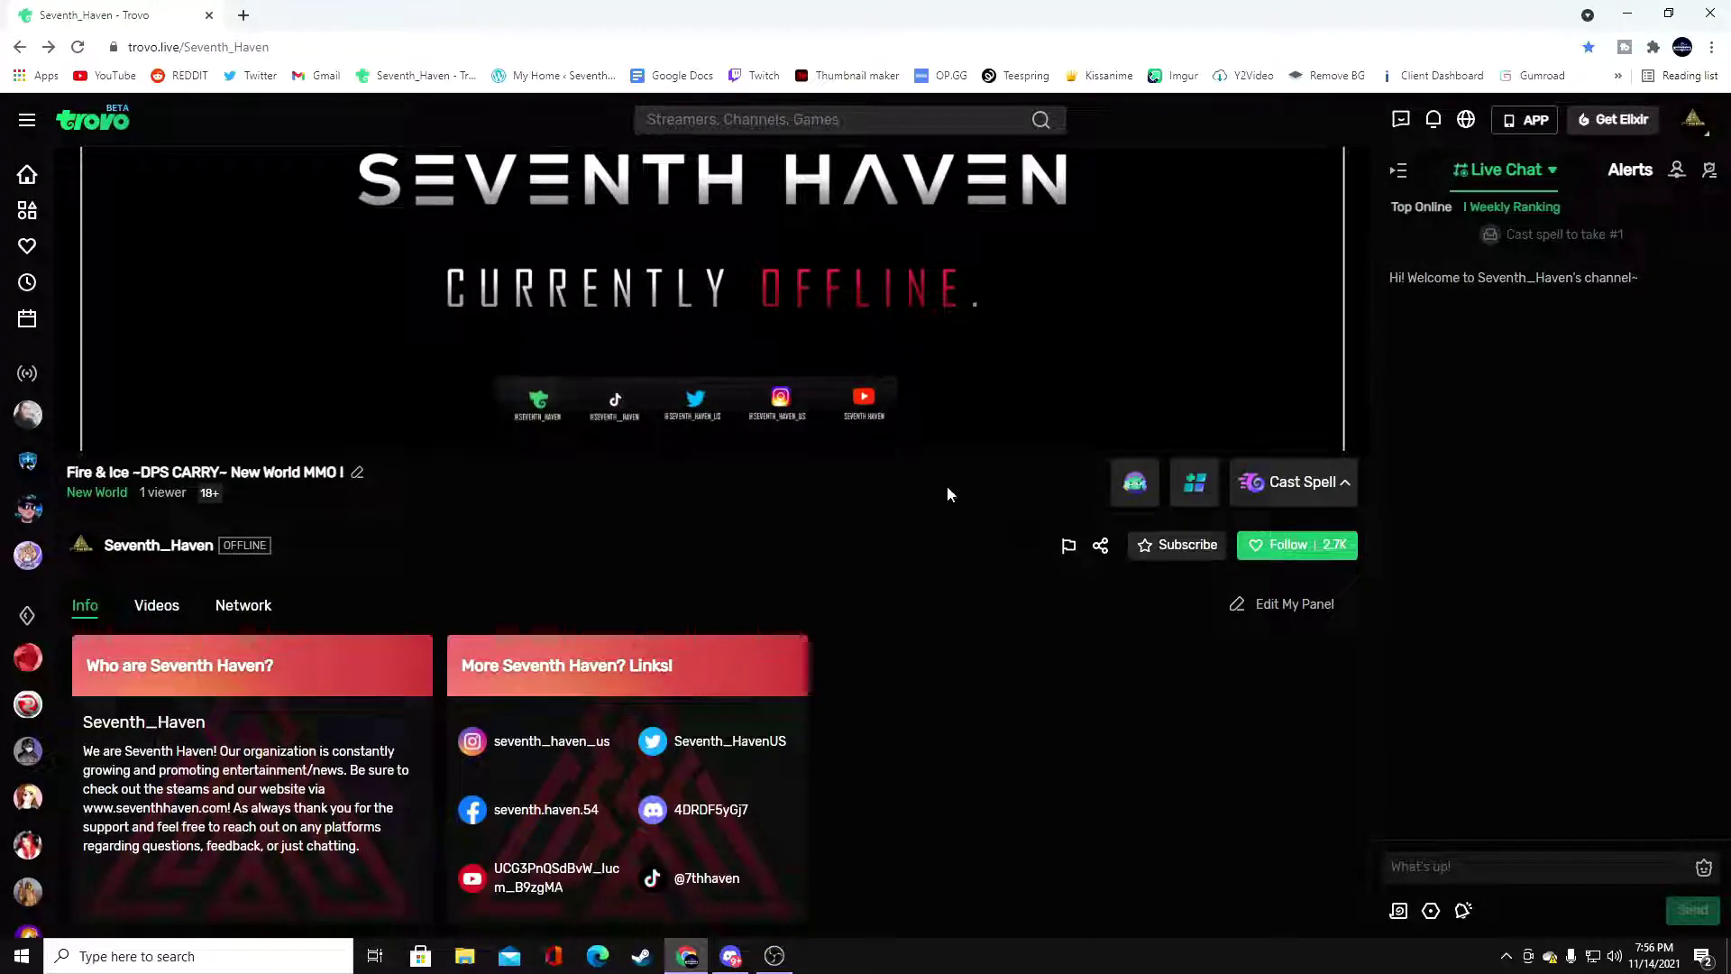
scroll(947, 487, up, 4)
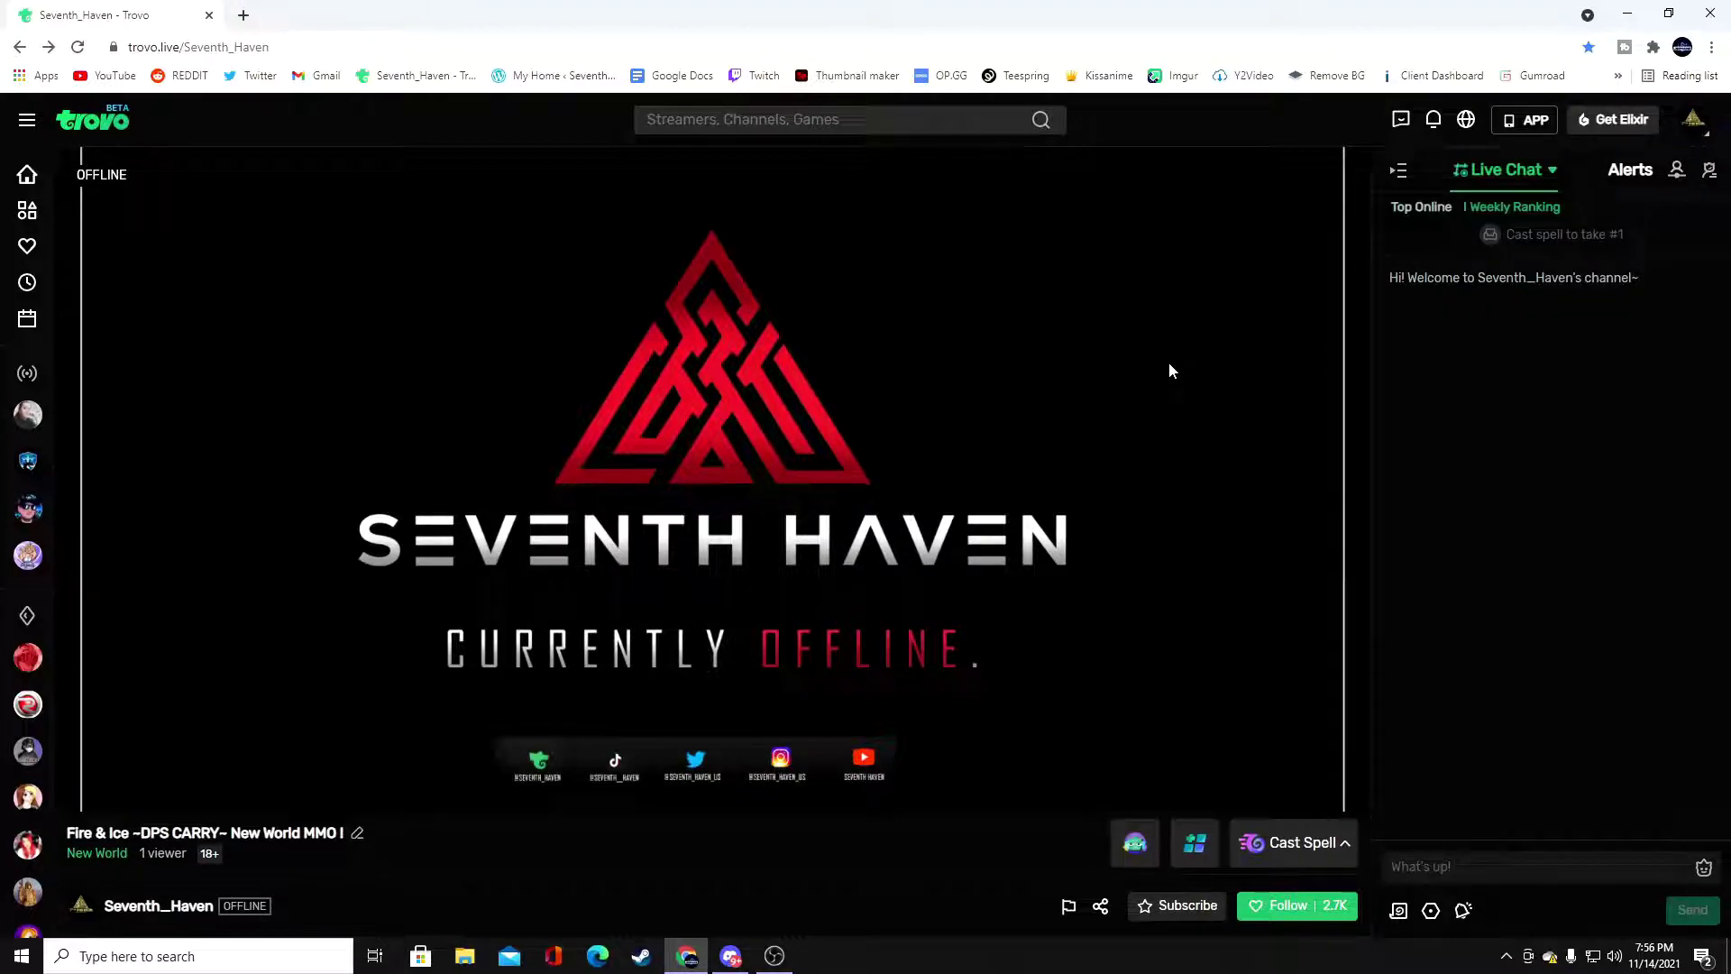
scroll(1203, 495, down, 5)
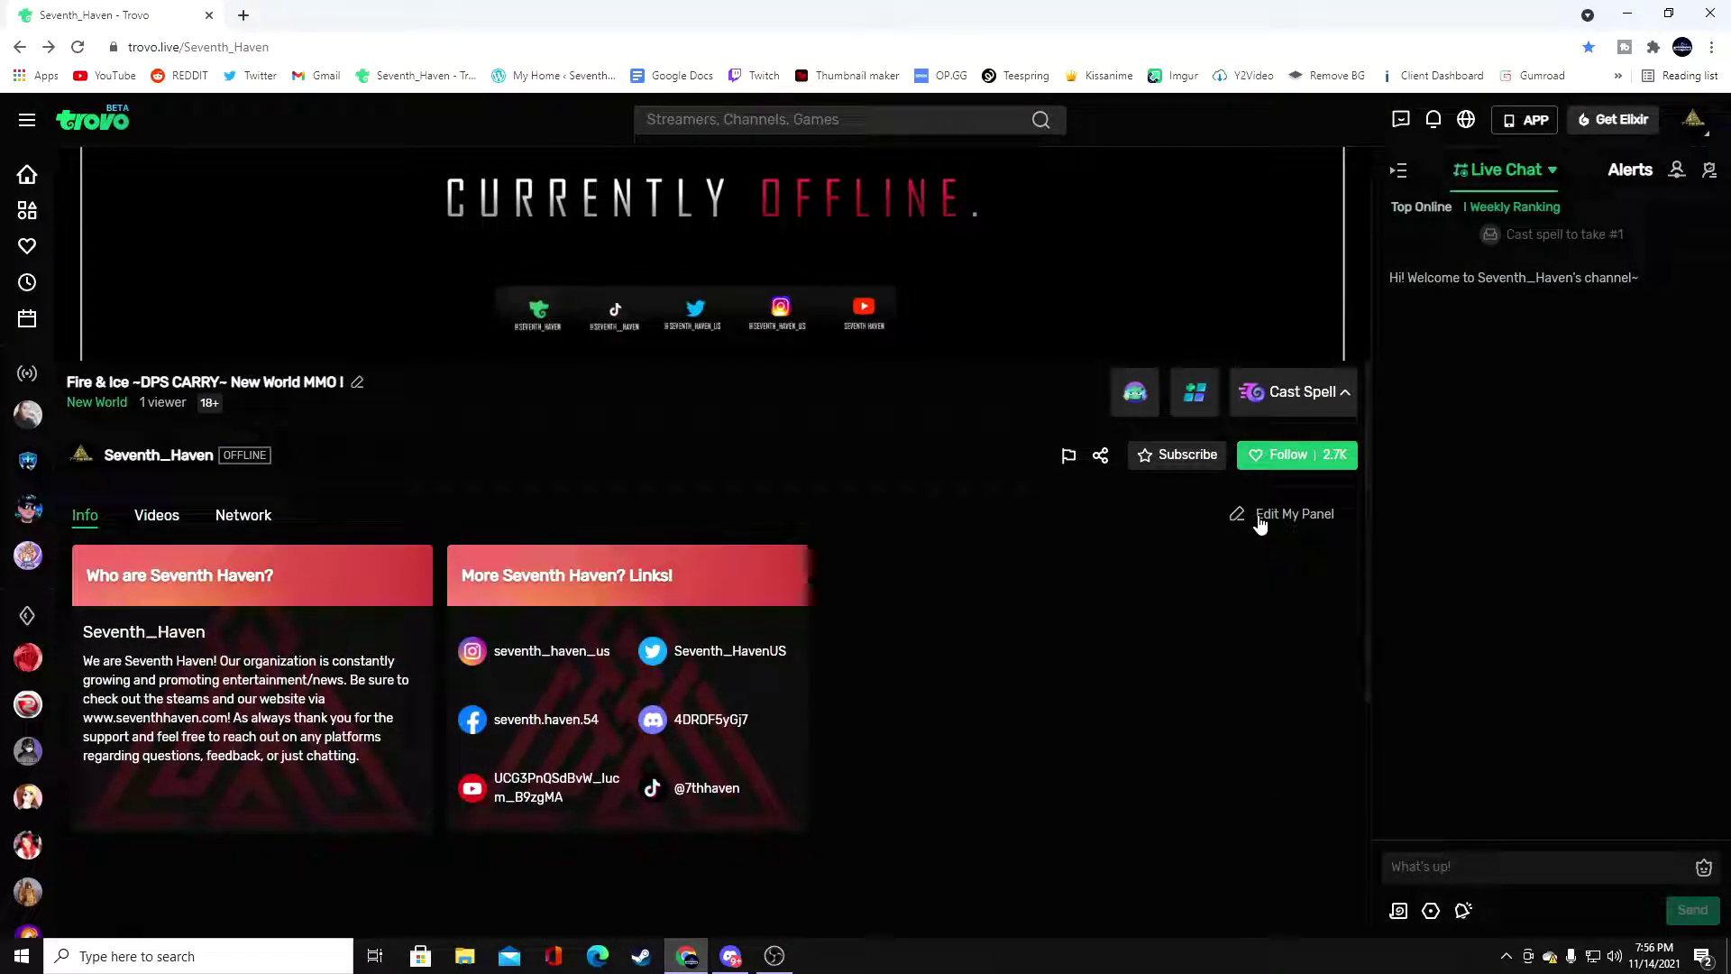
click(1260, 519)
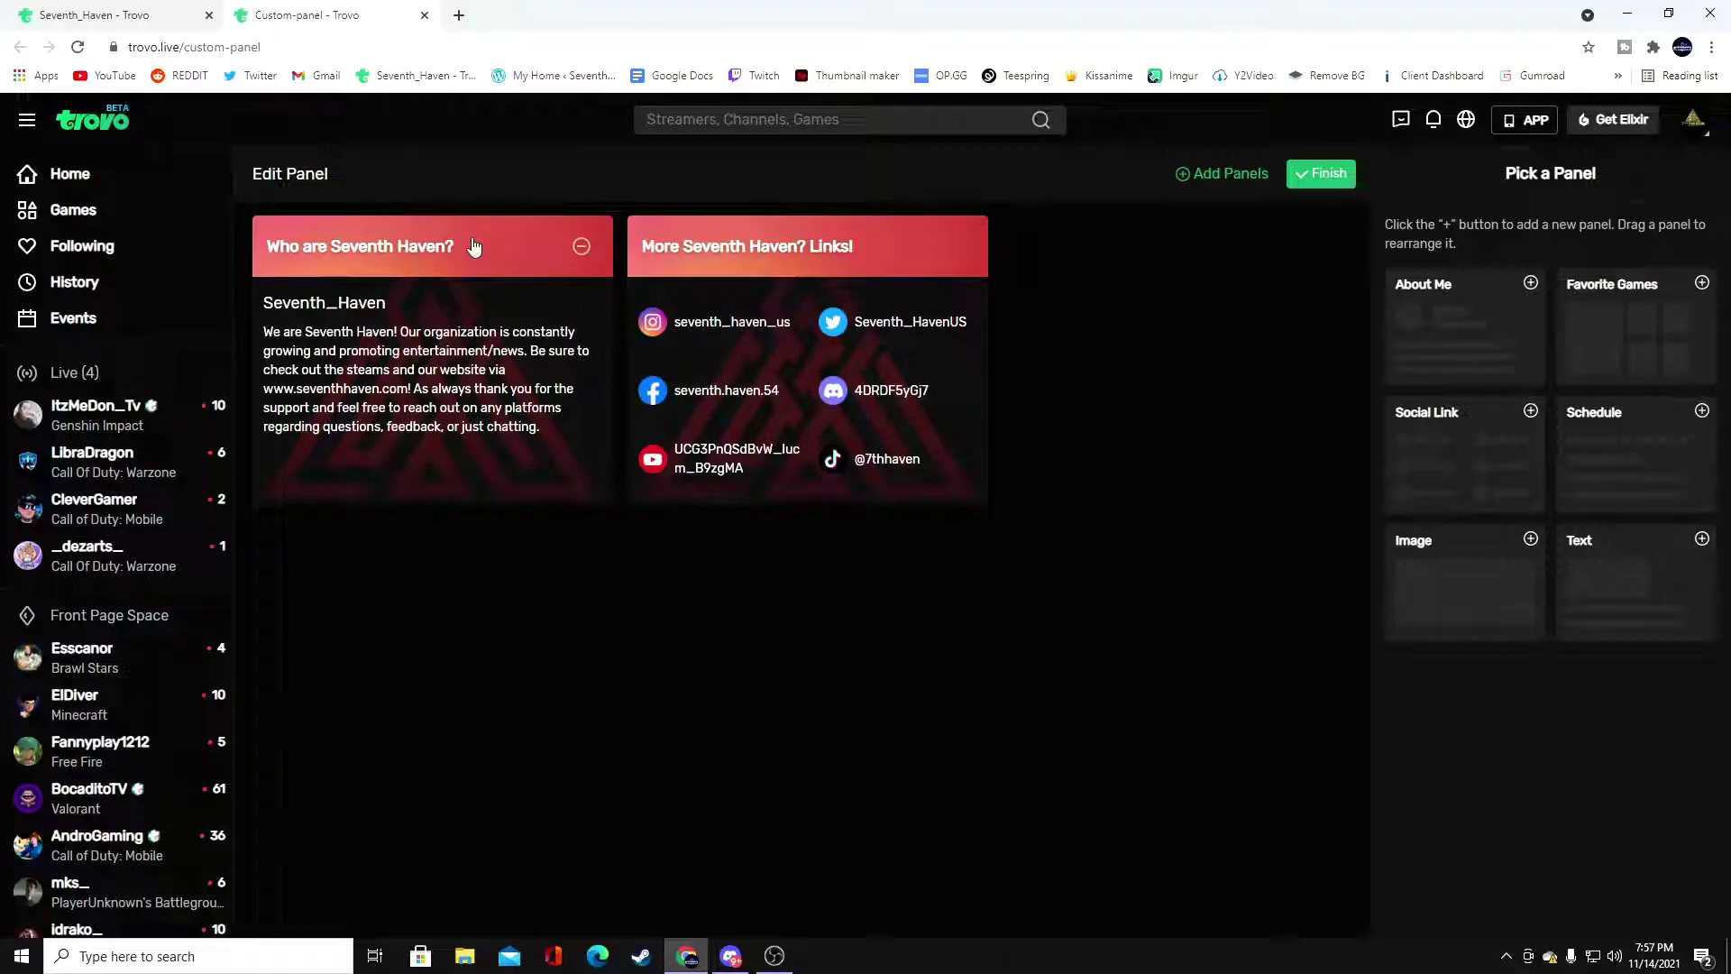
- Select the Who are Seventh Haven? panel, try the S/L sizes, and keep it medium with its header on
click(527, 262)
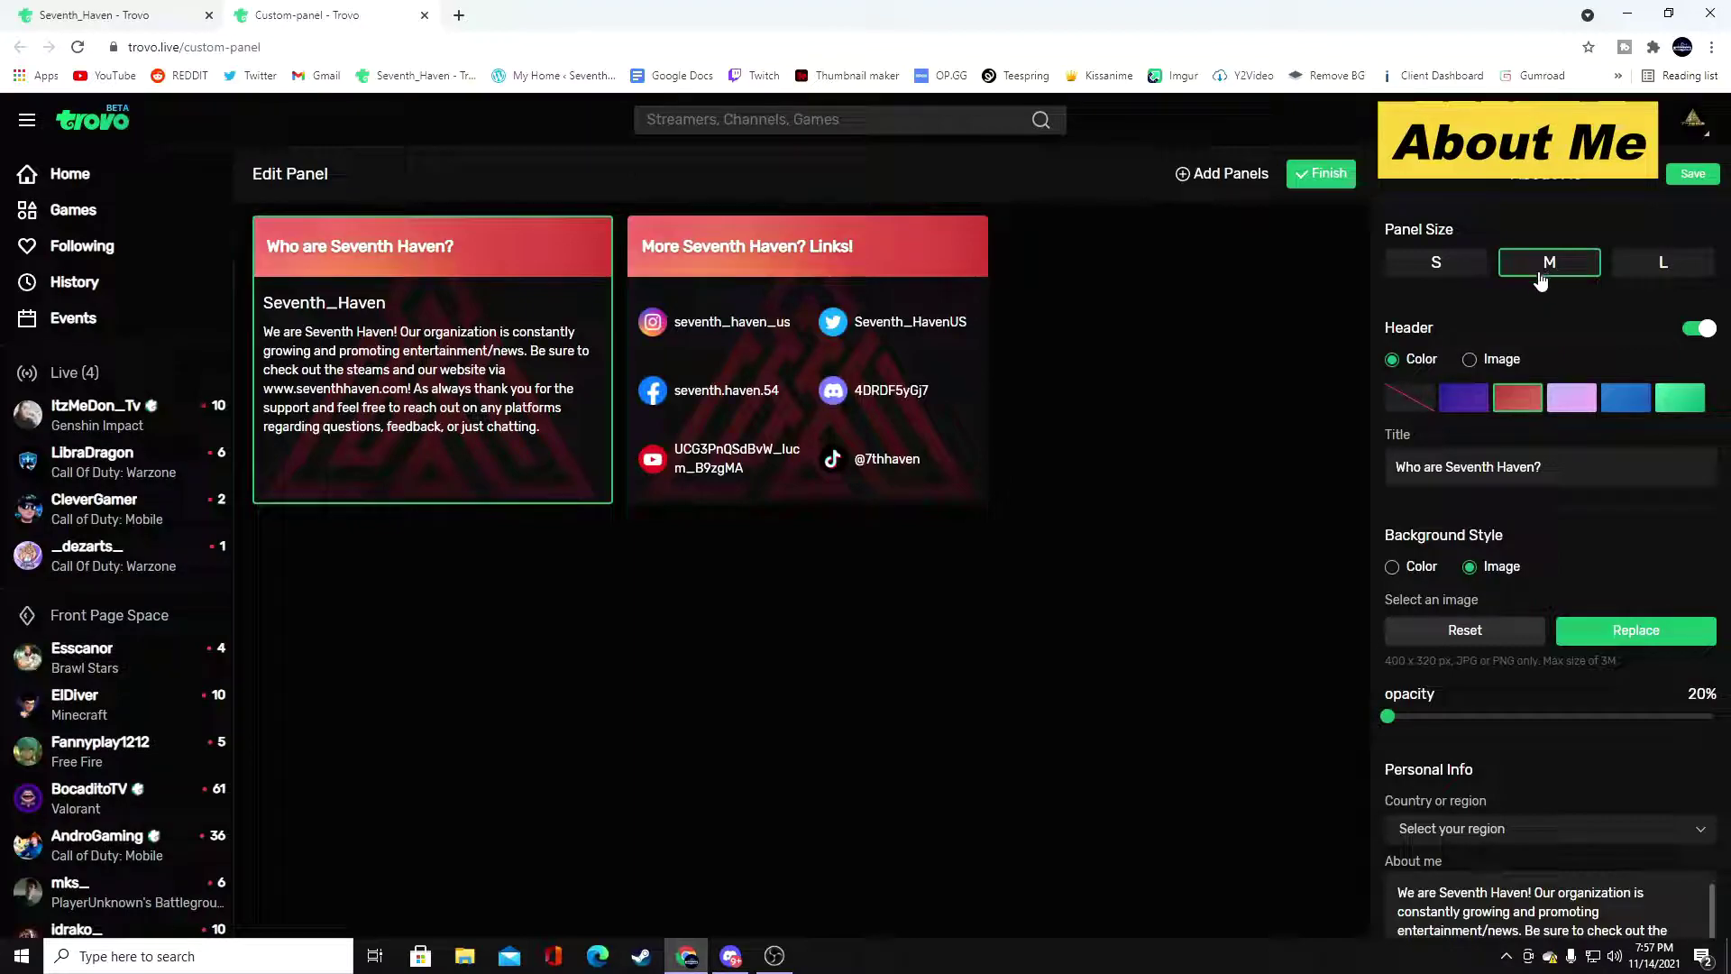
click(1459, 269)
click(1680, 271)
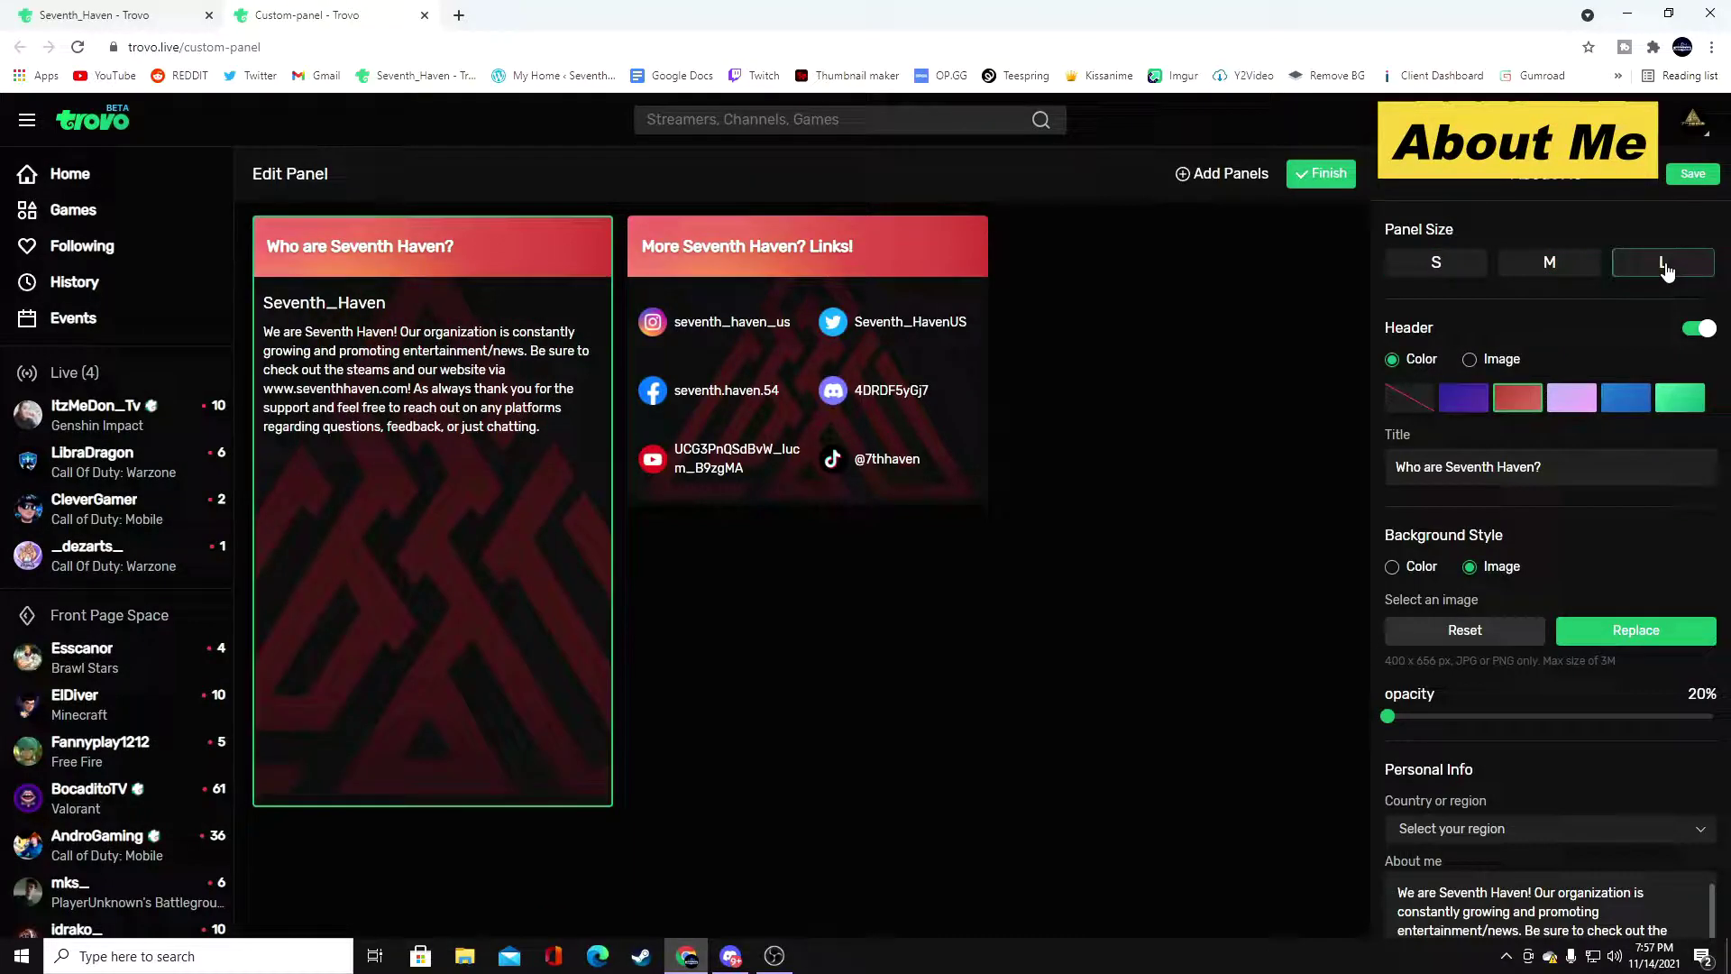
click(1553, 264)
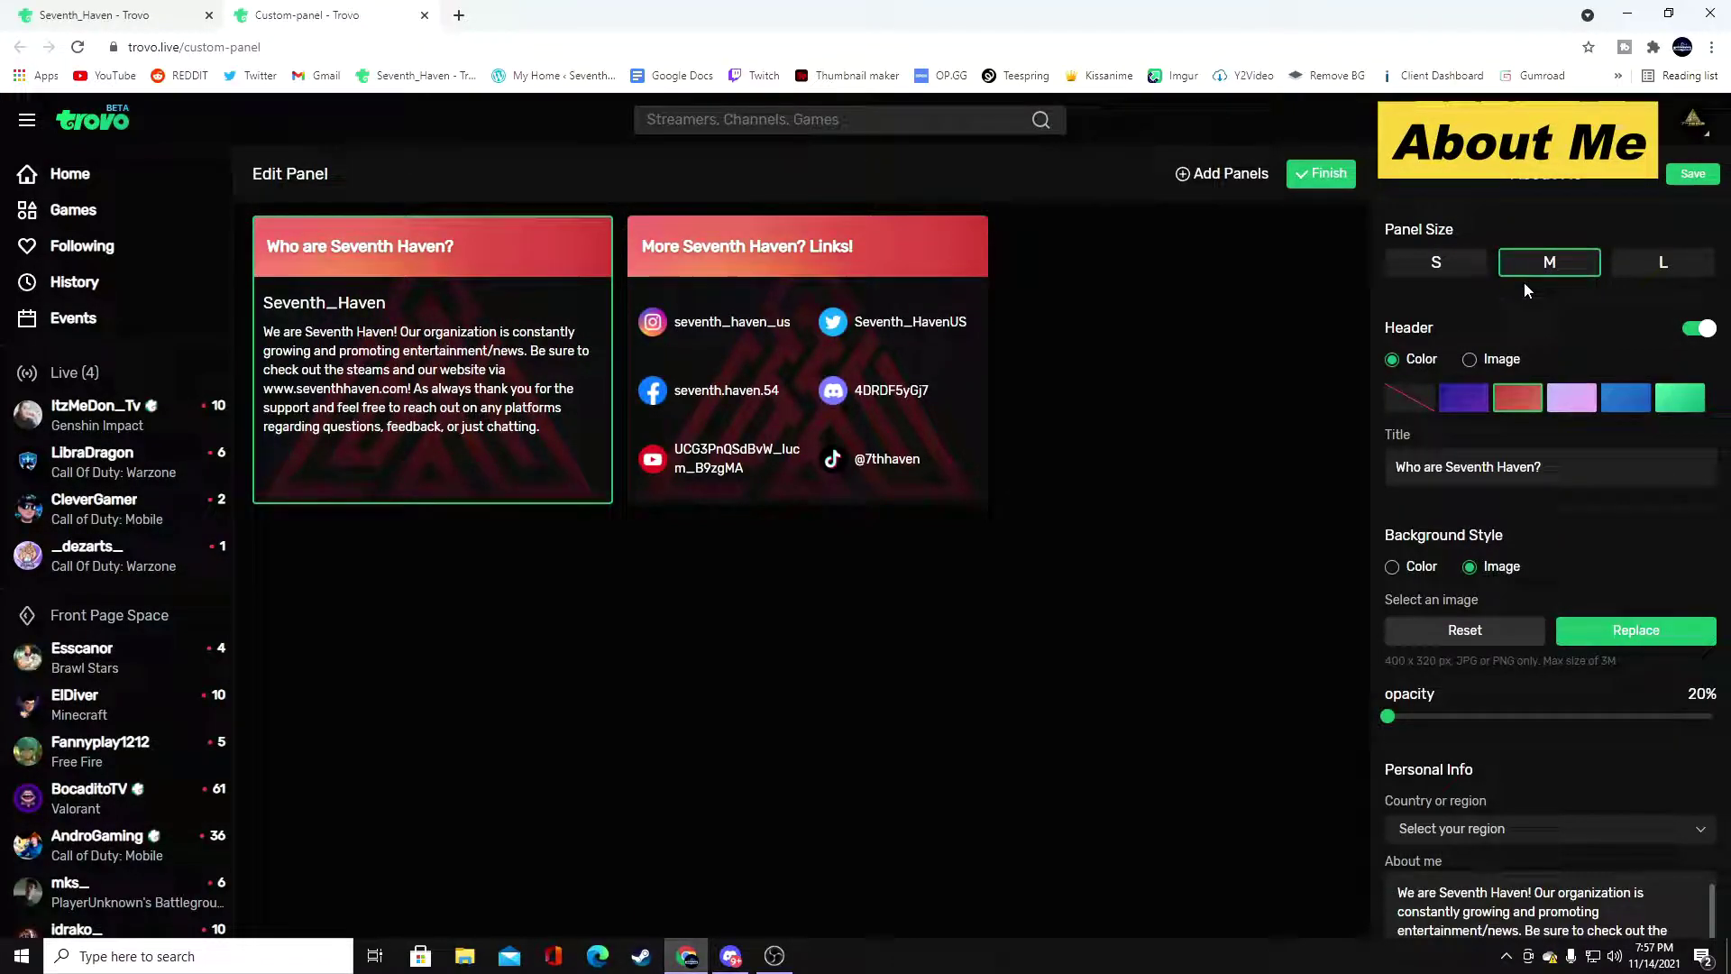
click(1695, 330)
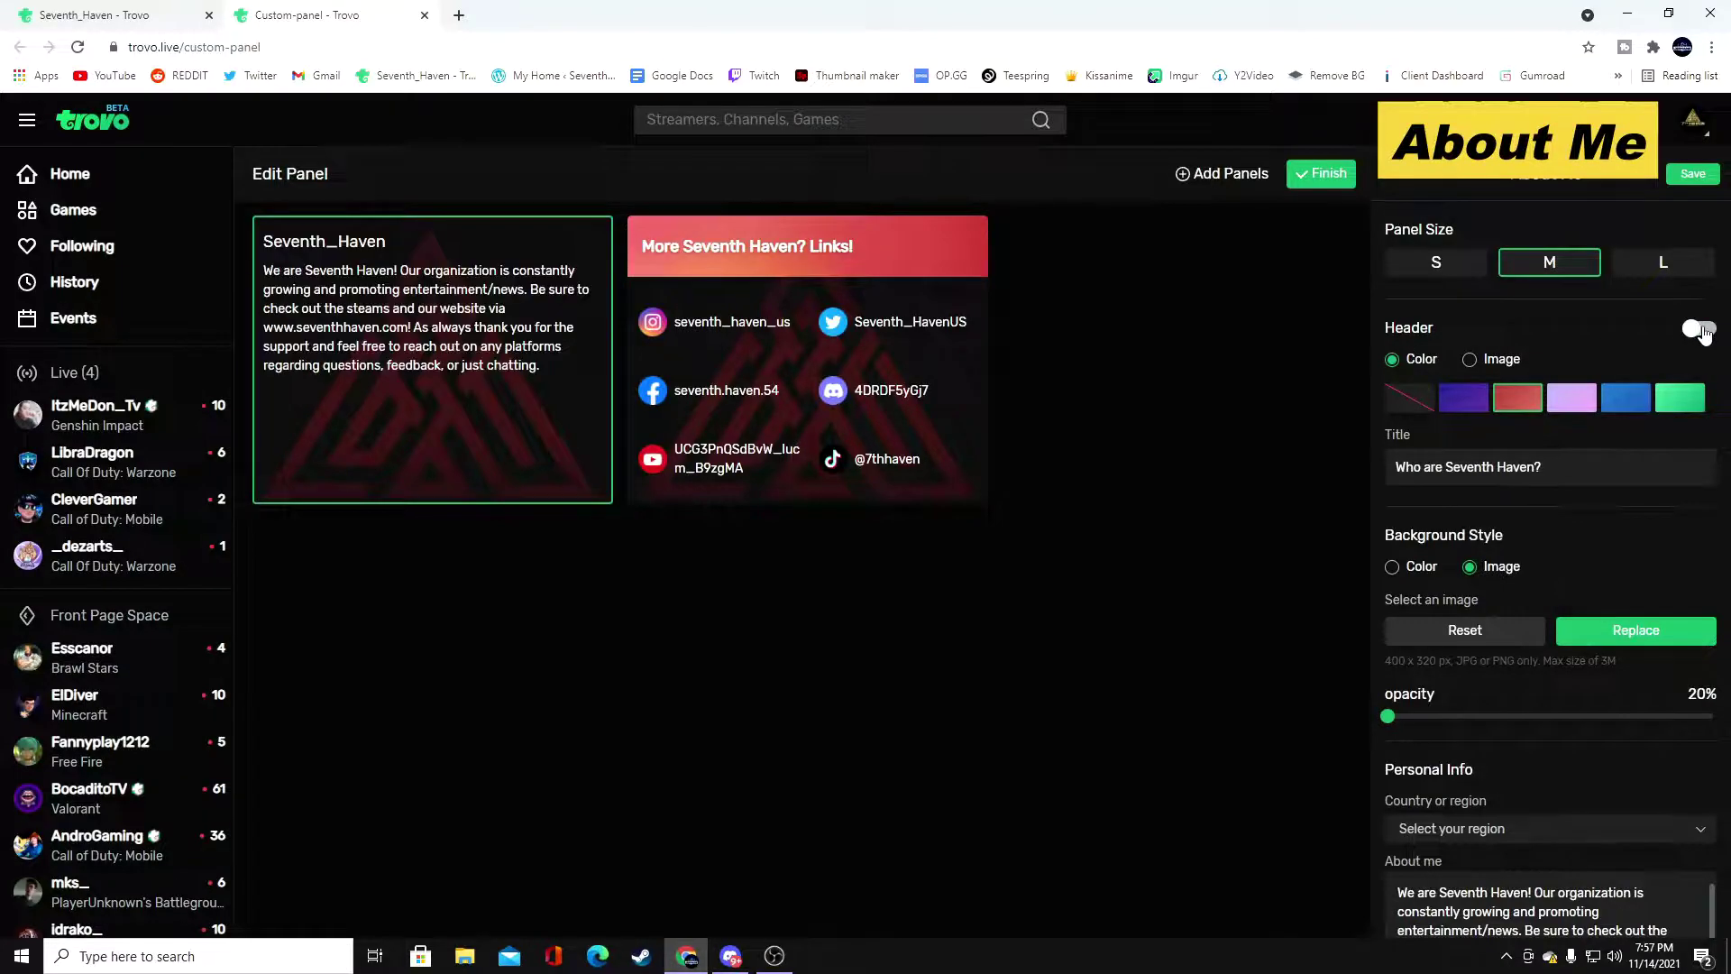
click(1703, 330)
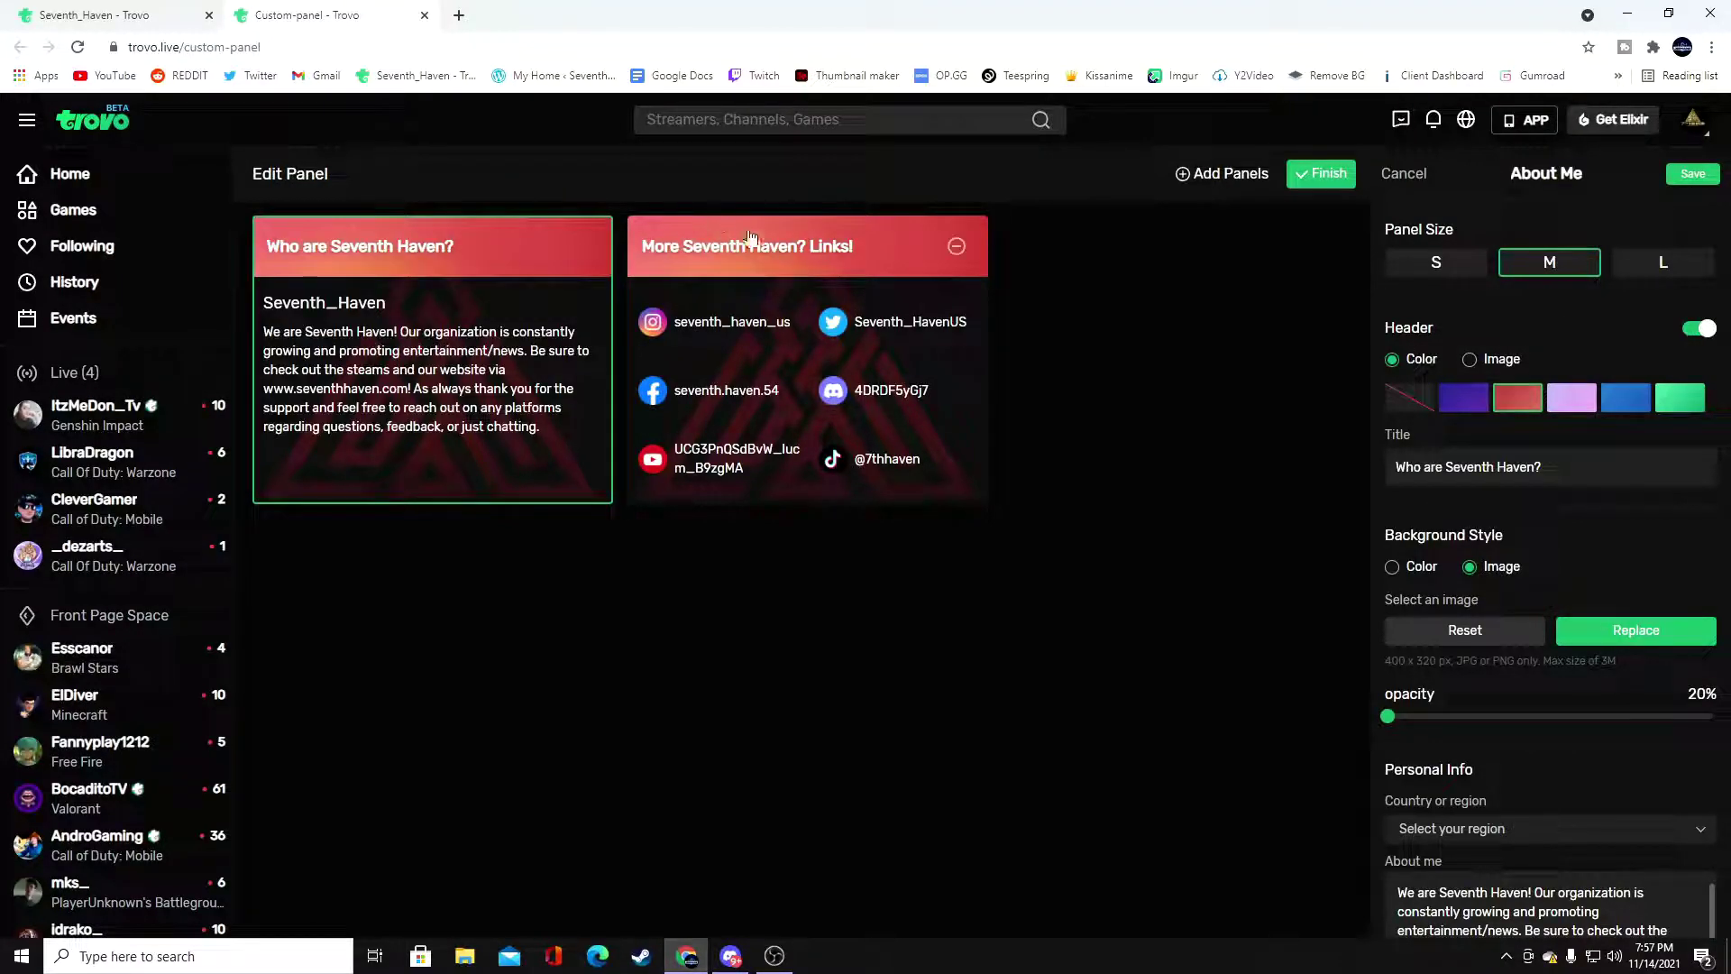
- Try purple, blue, green and no header colours, return to red, then select the title text
click(1464, 398)
click(1518, 398)
click(1626, 397)
click(1657, 399)
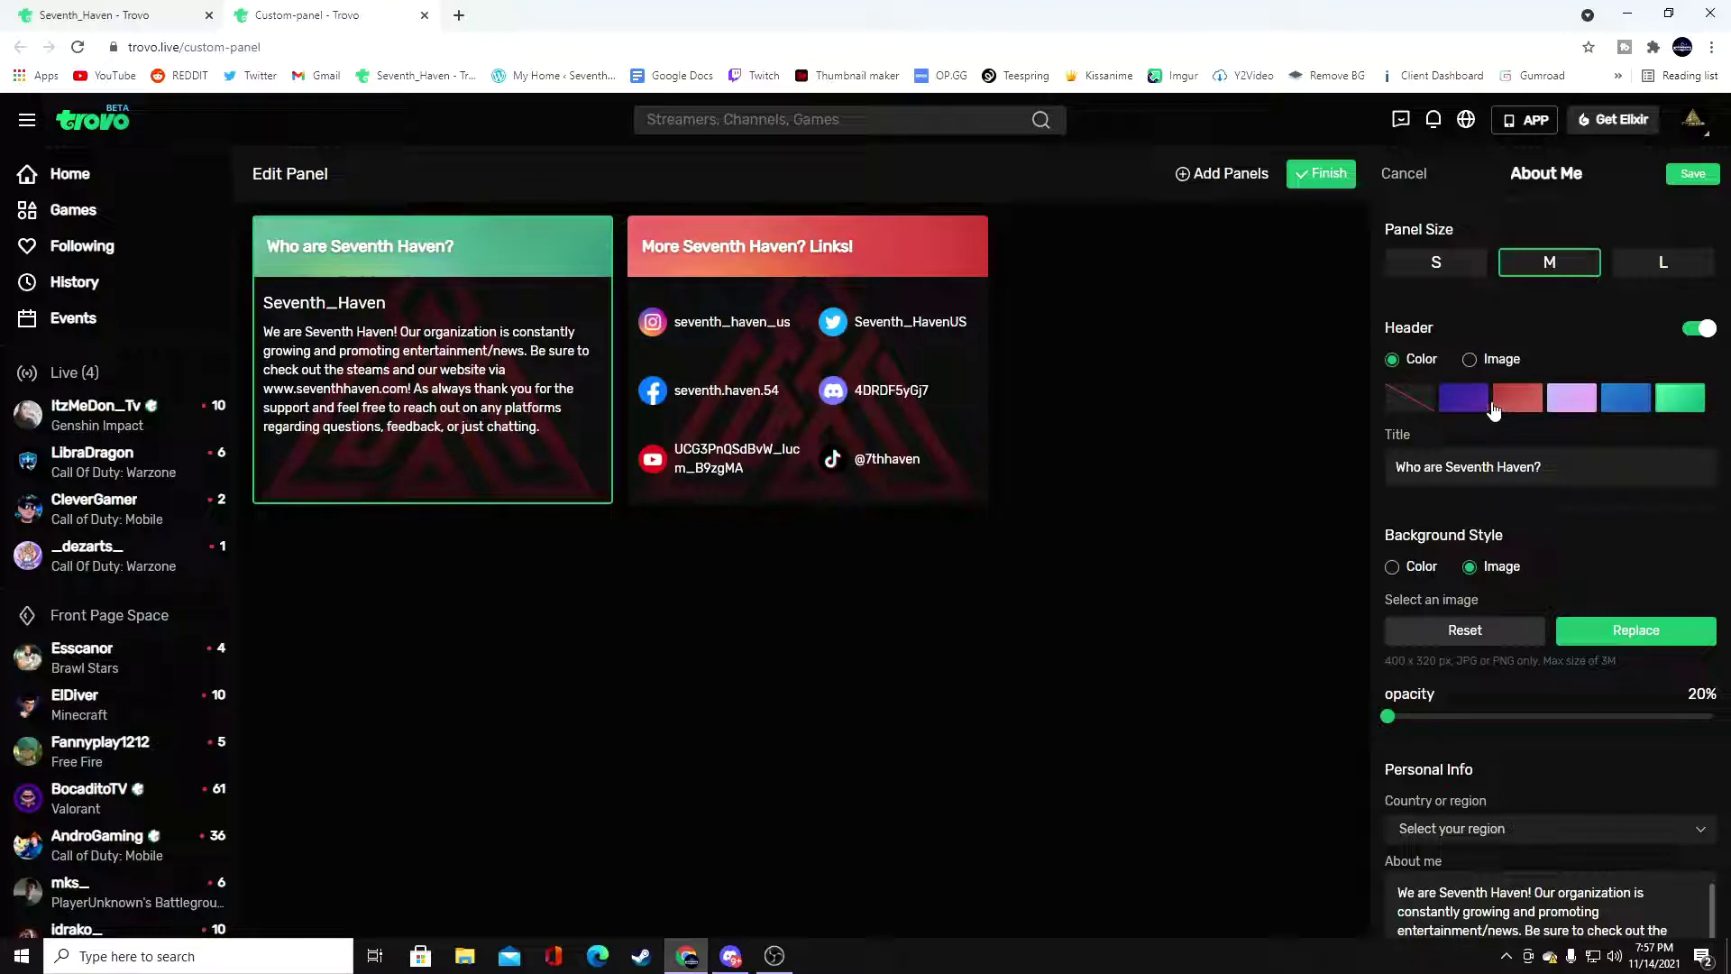
click(1436, 398)
click(1512, 405)
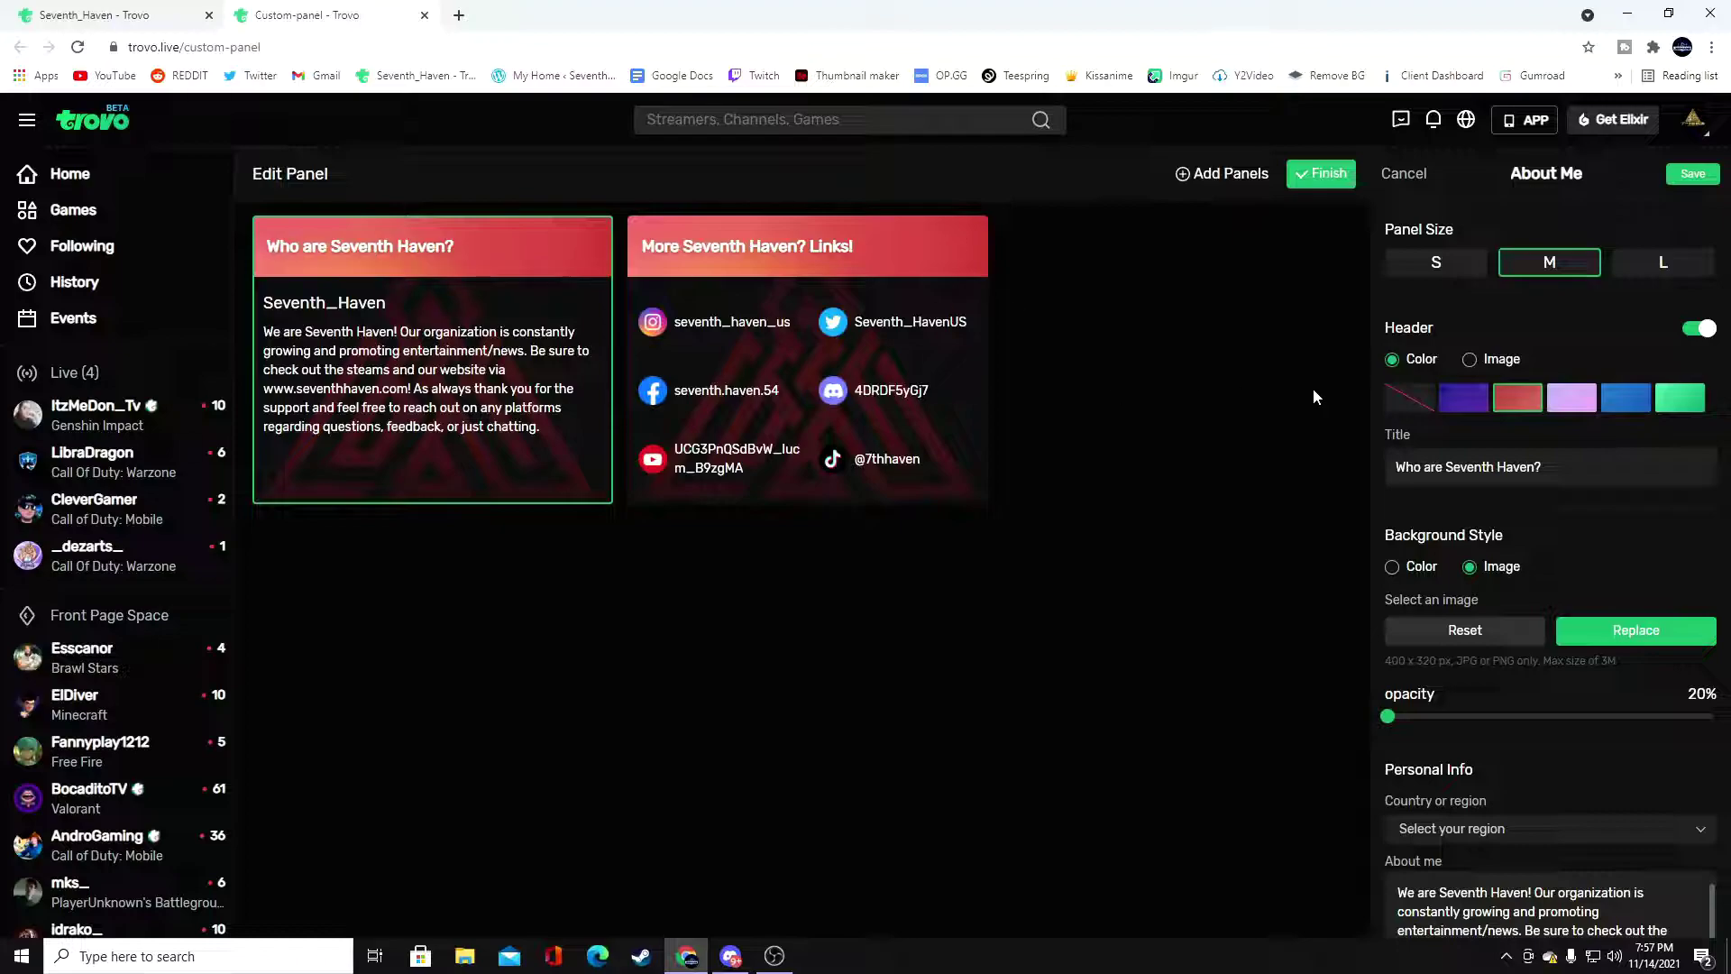
mouse_move(1546, 467)
mouse_down()
mouse_move(1396, 467)
mouse_move(1546, 467)
mouse_up()
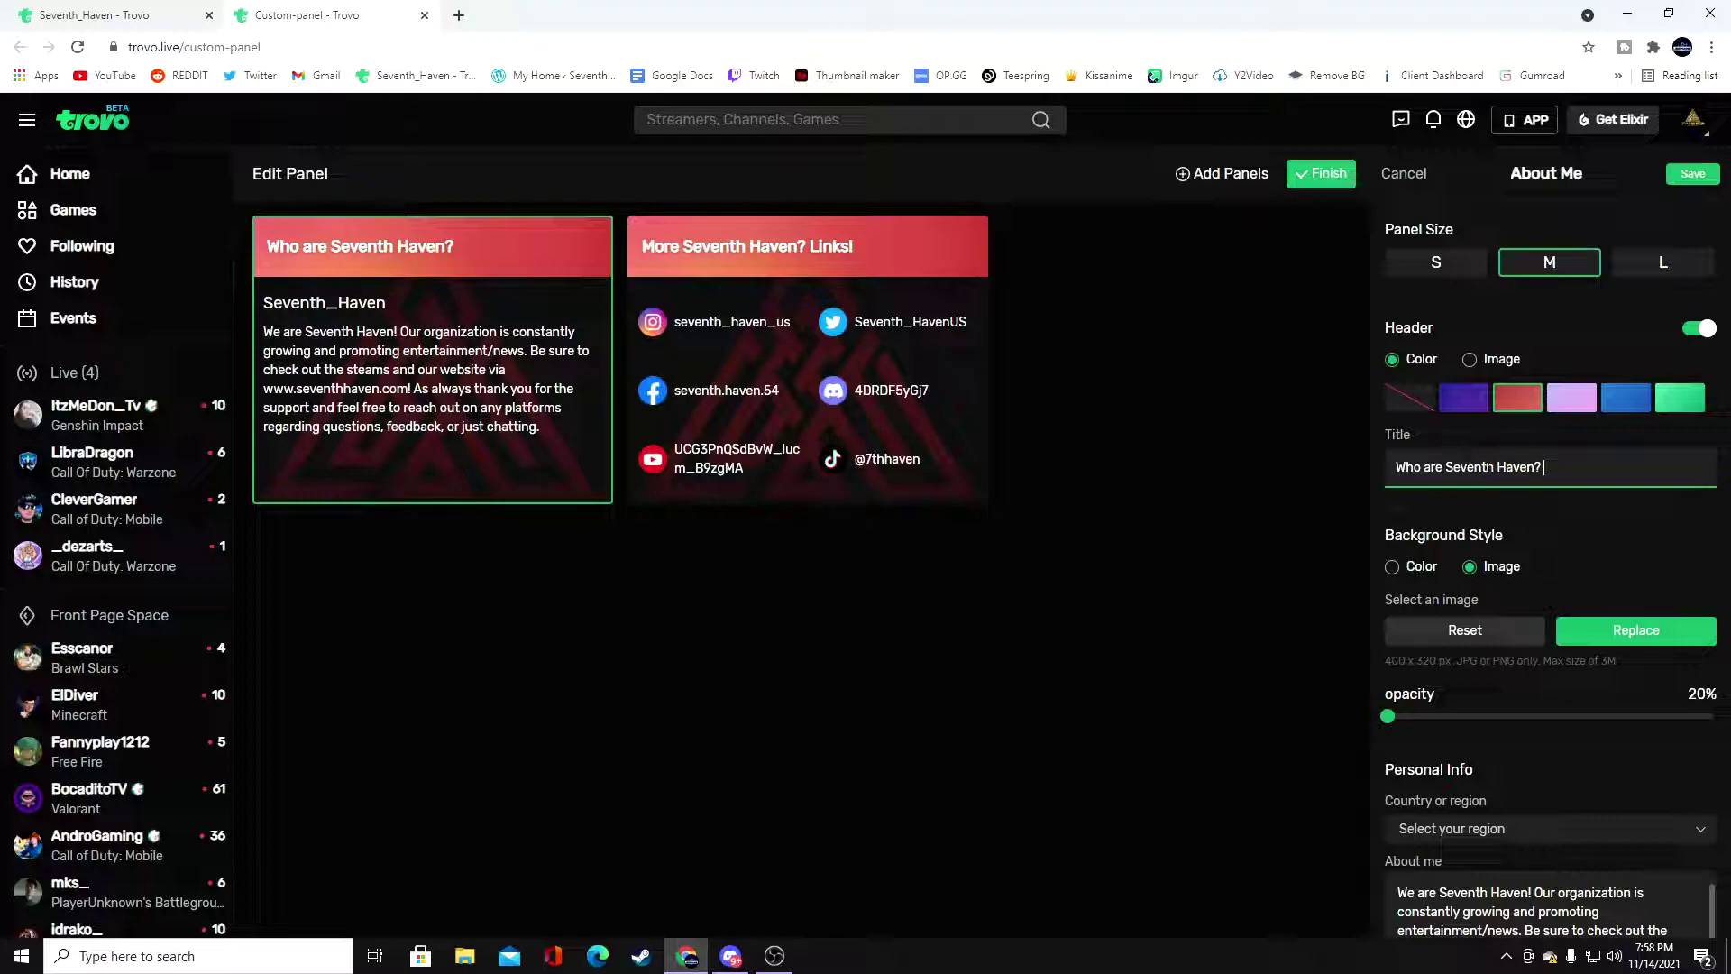
scroll(1443, 534, down, 3)
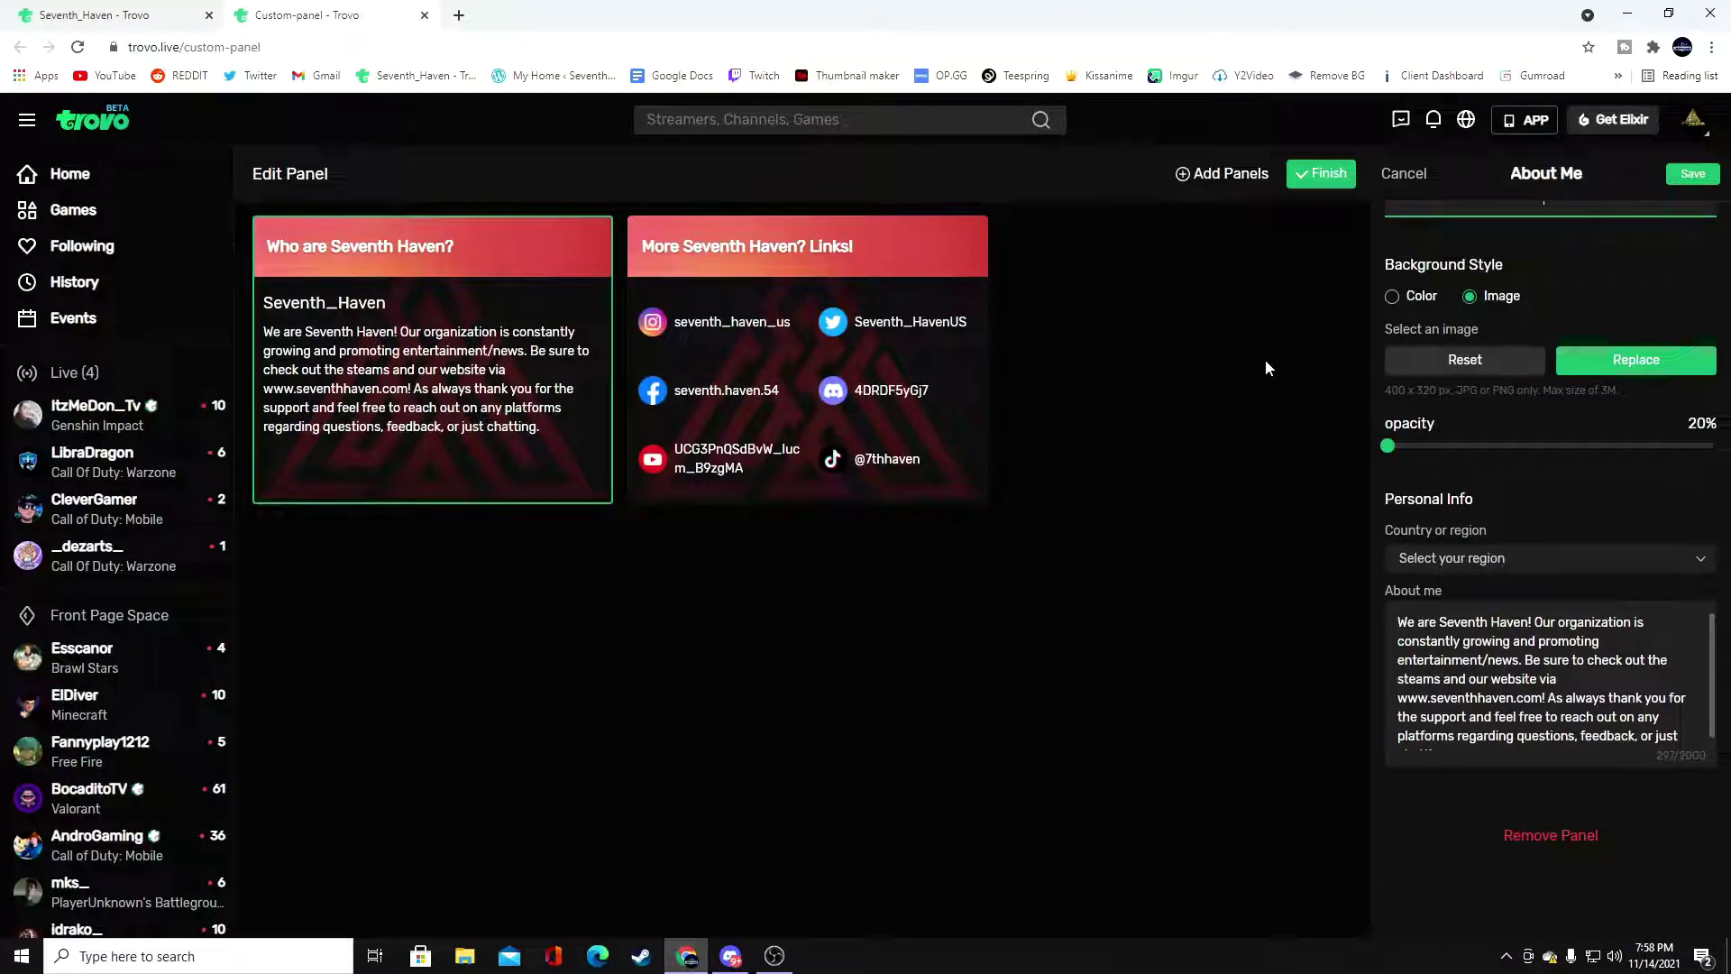
click(1392, 295)
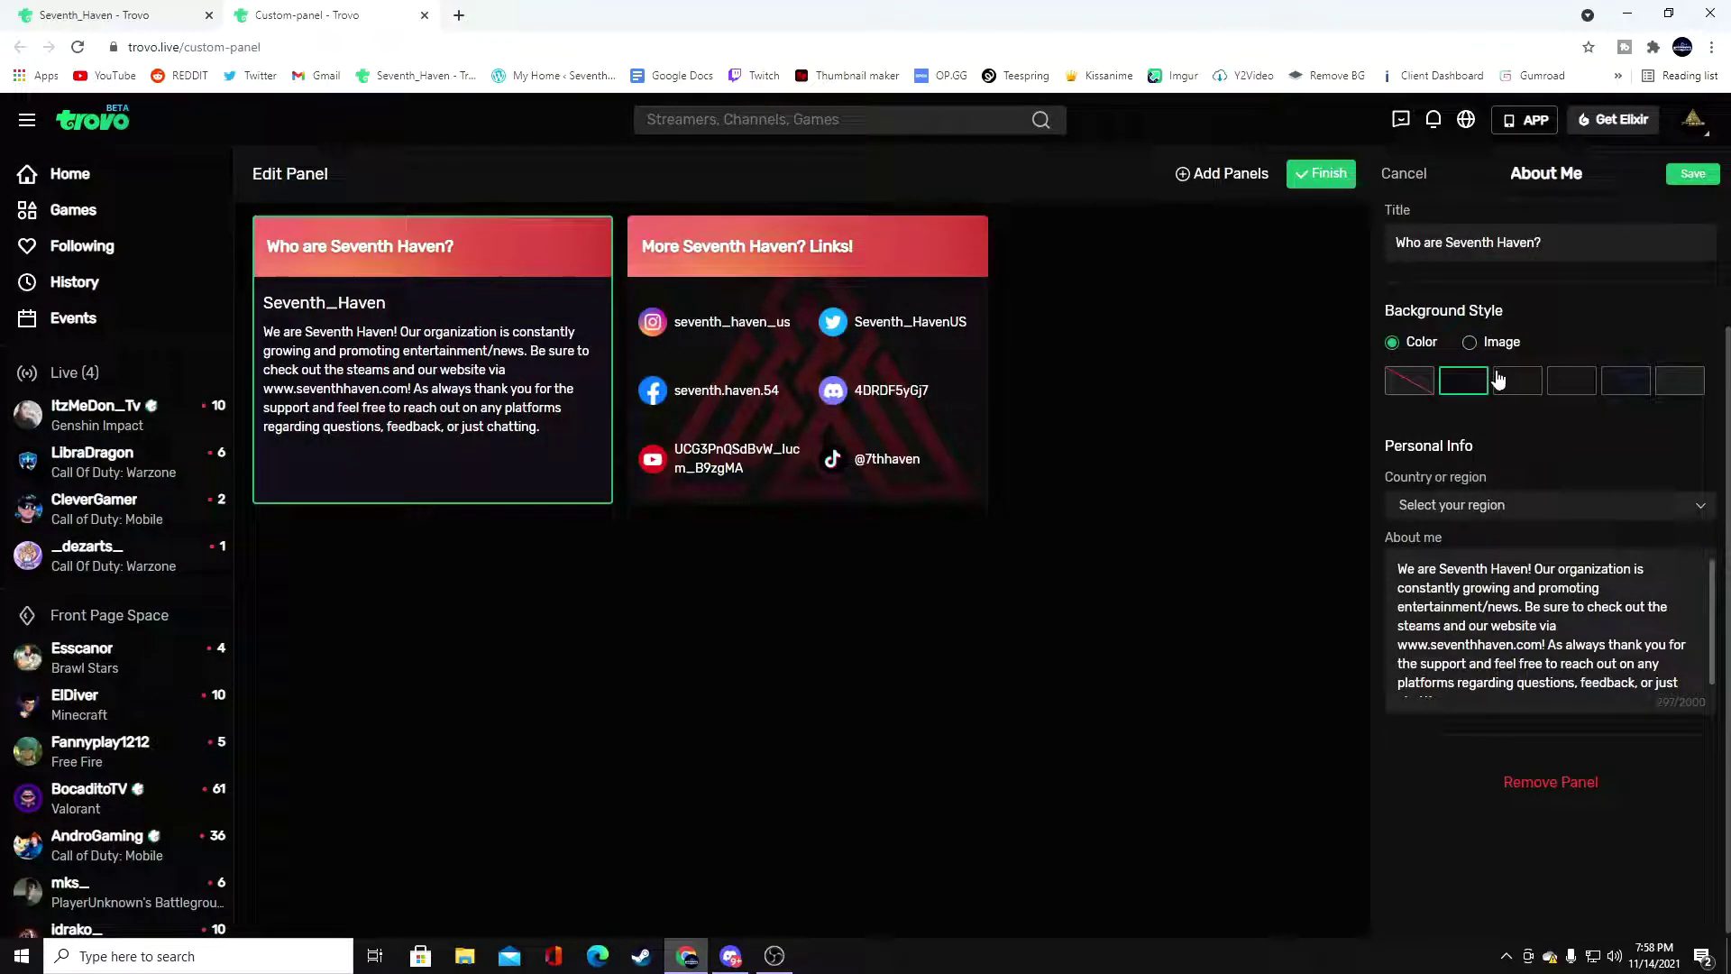
click(1677, 380)
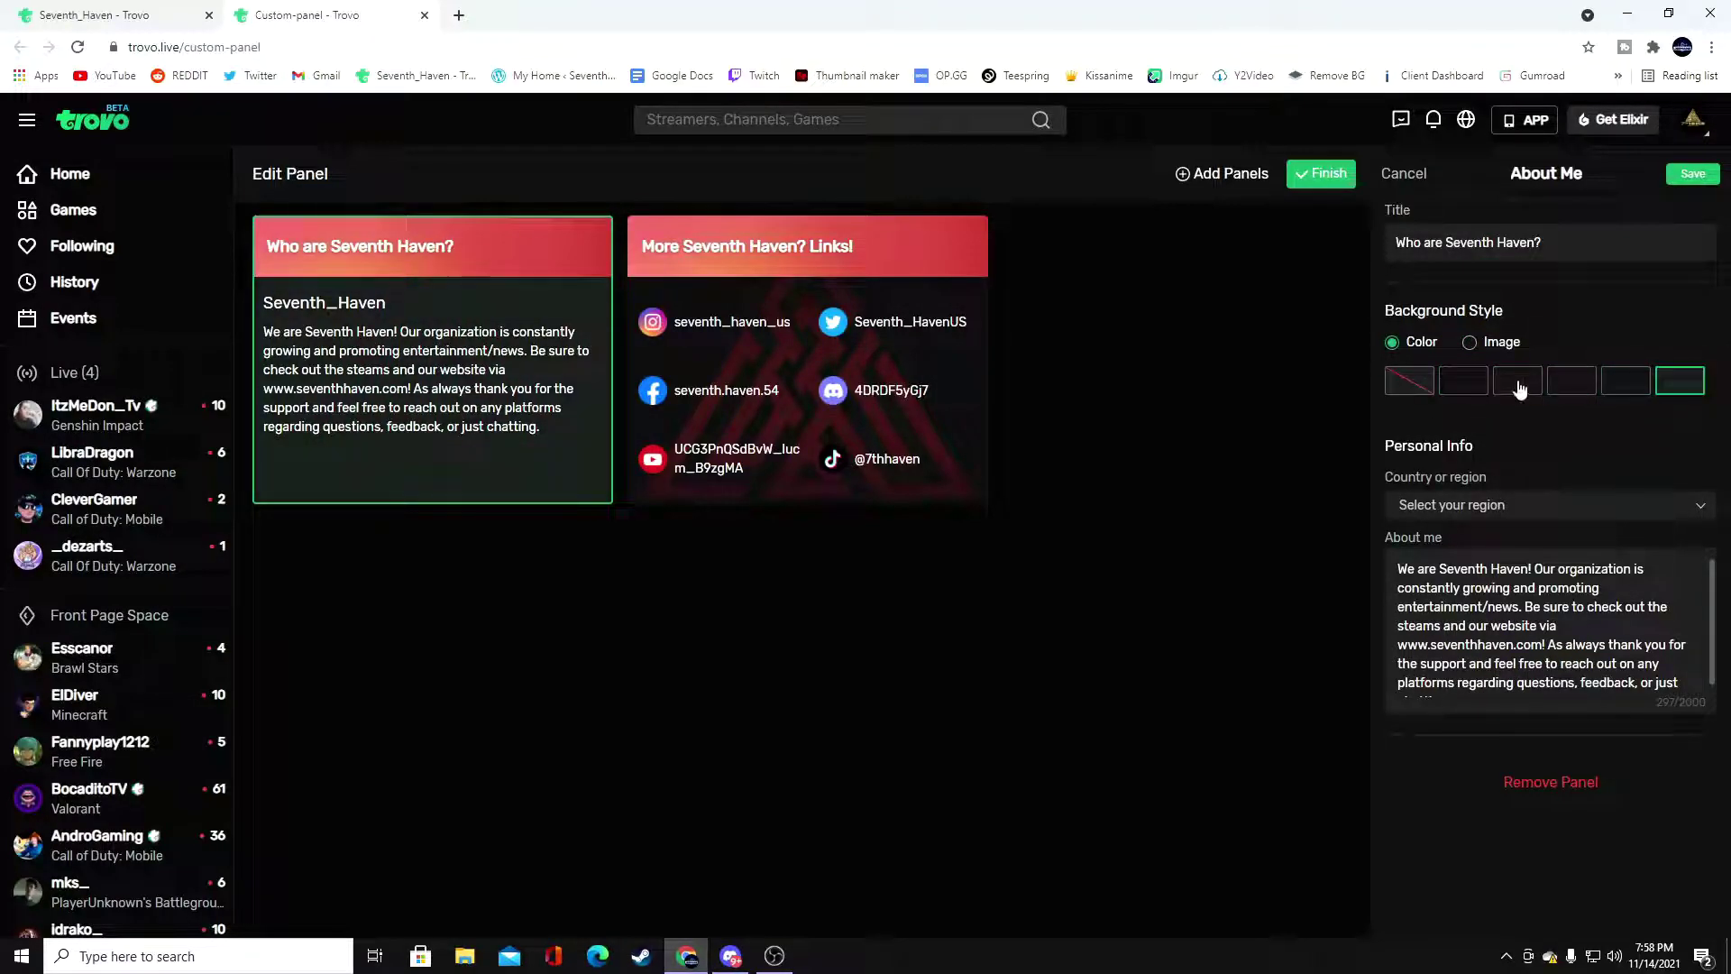
click(1470, 342)
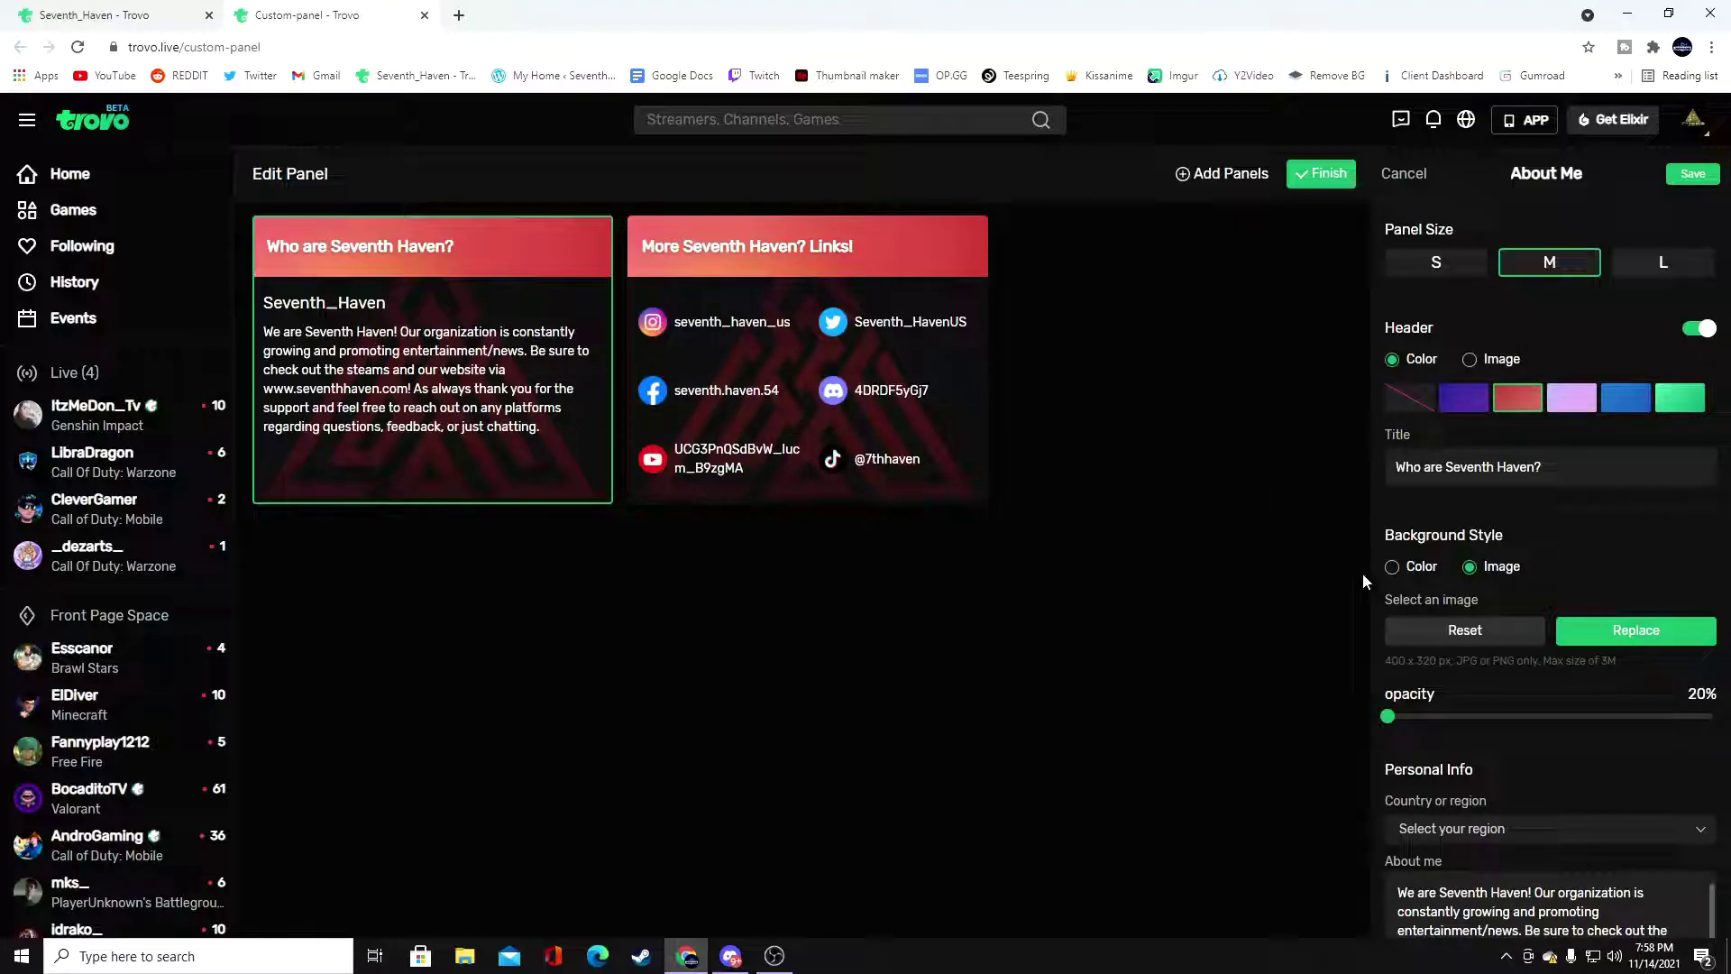
scroll(1446, 535, down, 2)
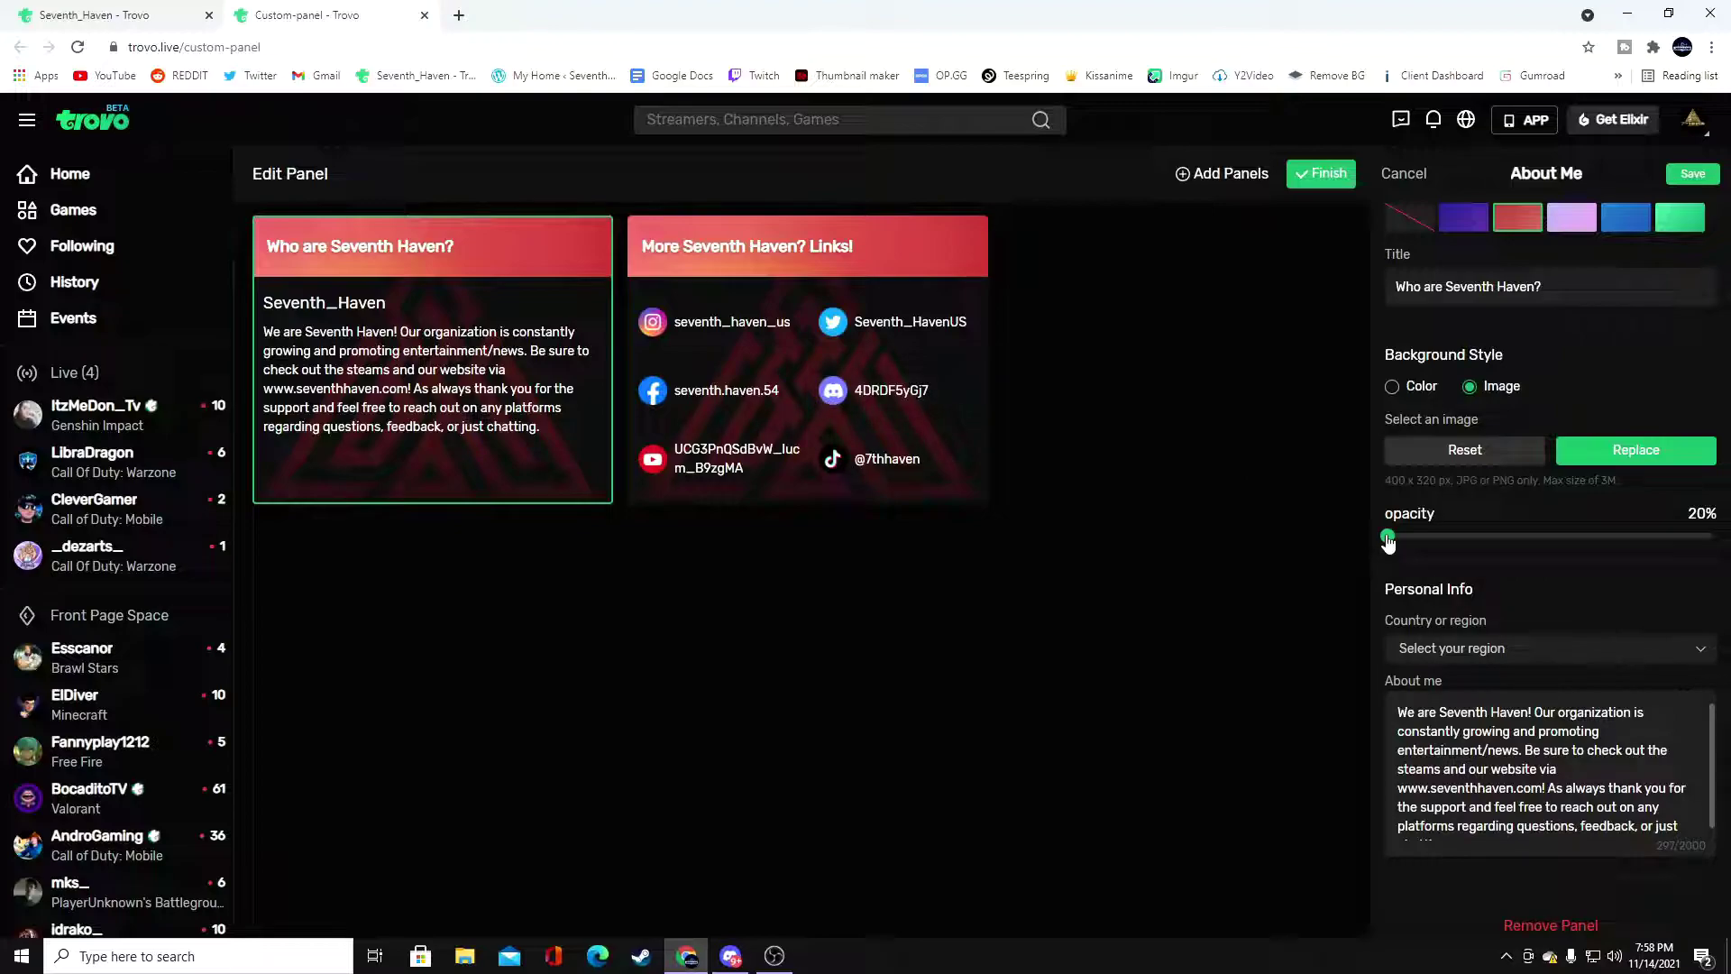
drag(1388, 539, 1708, 541)
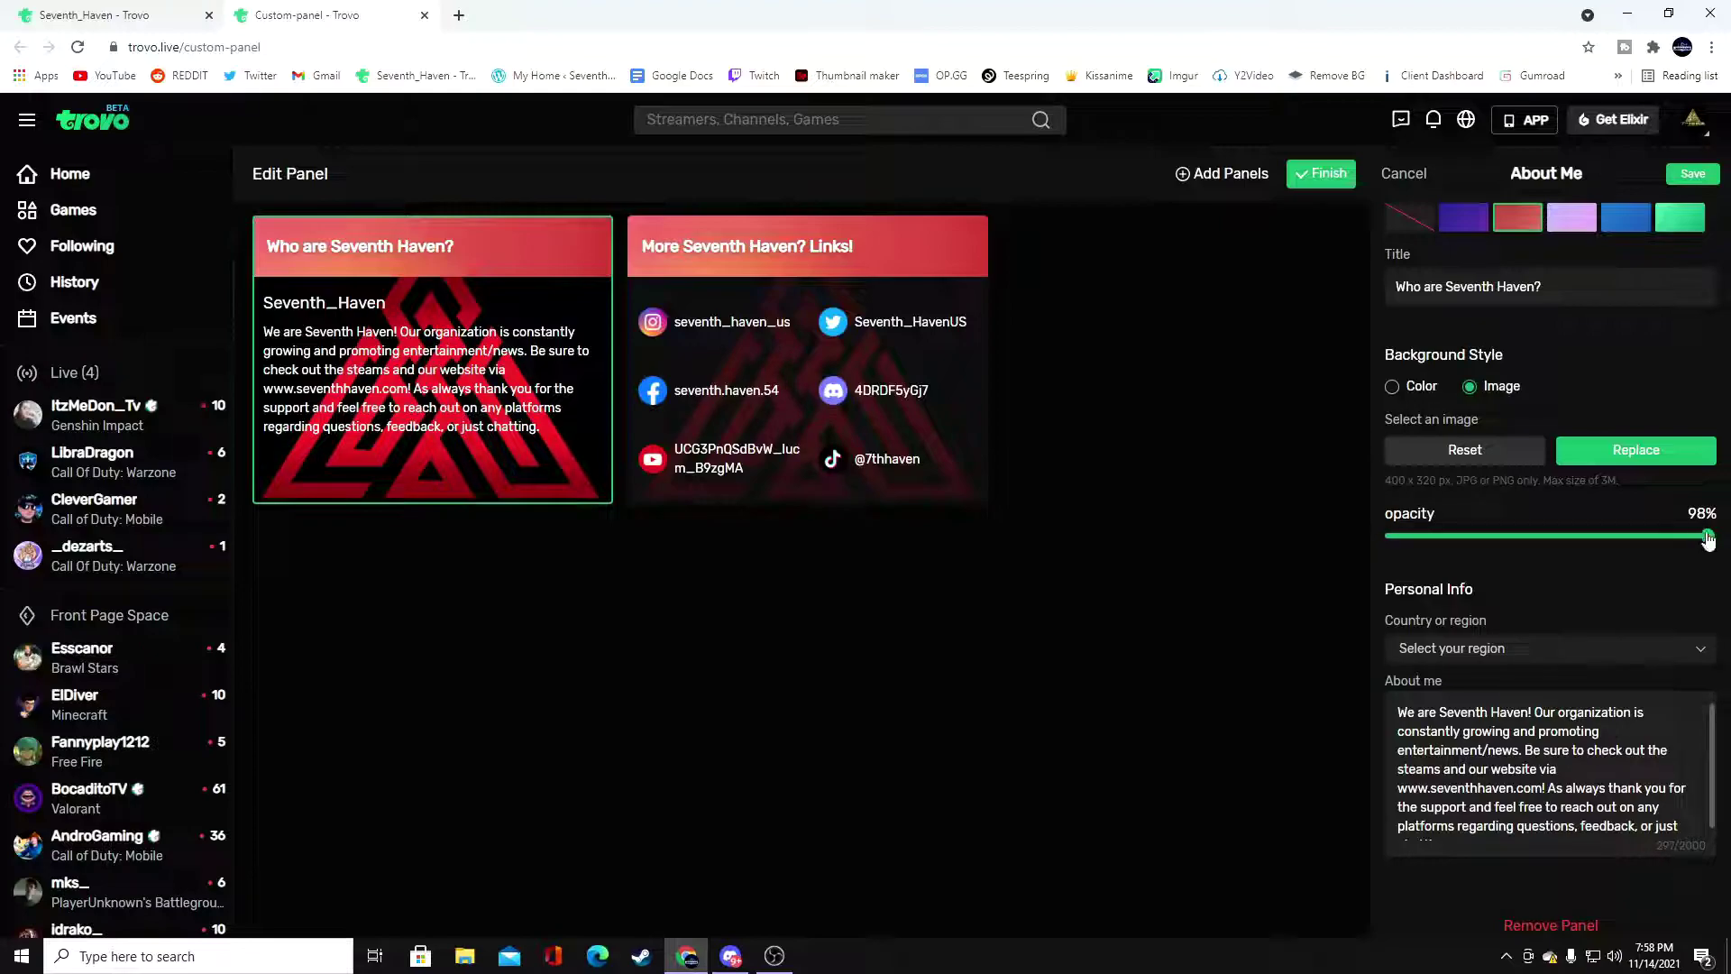
drag(1708, 539, 1384, 546)
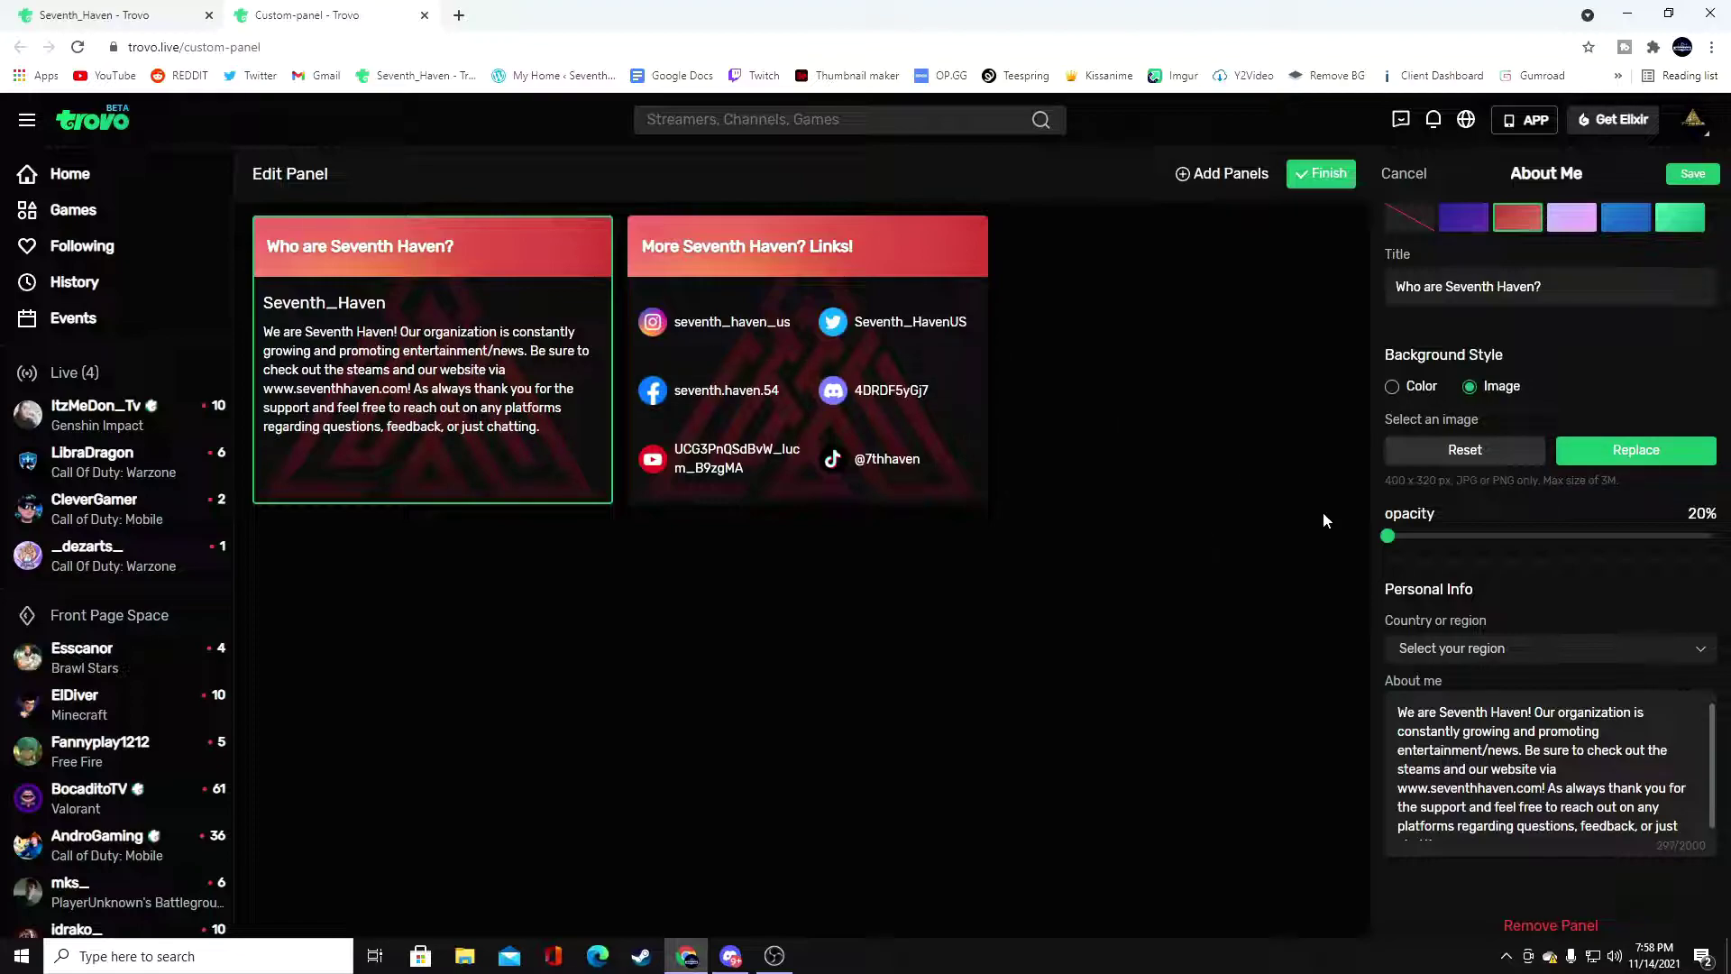
- Leave Country or region unchosen and save the About Me panel
scroll(1435, 523, down, 2)
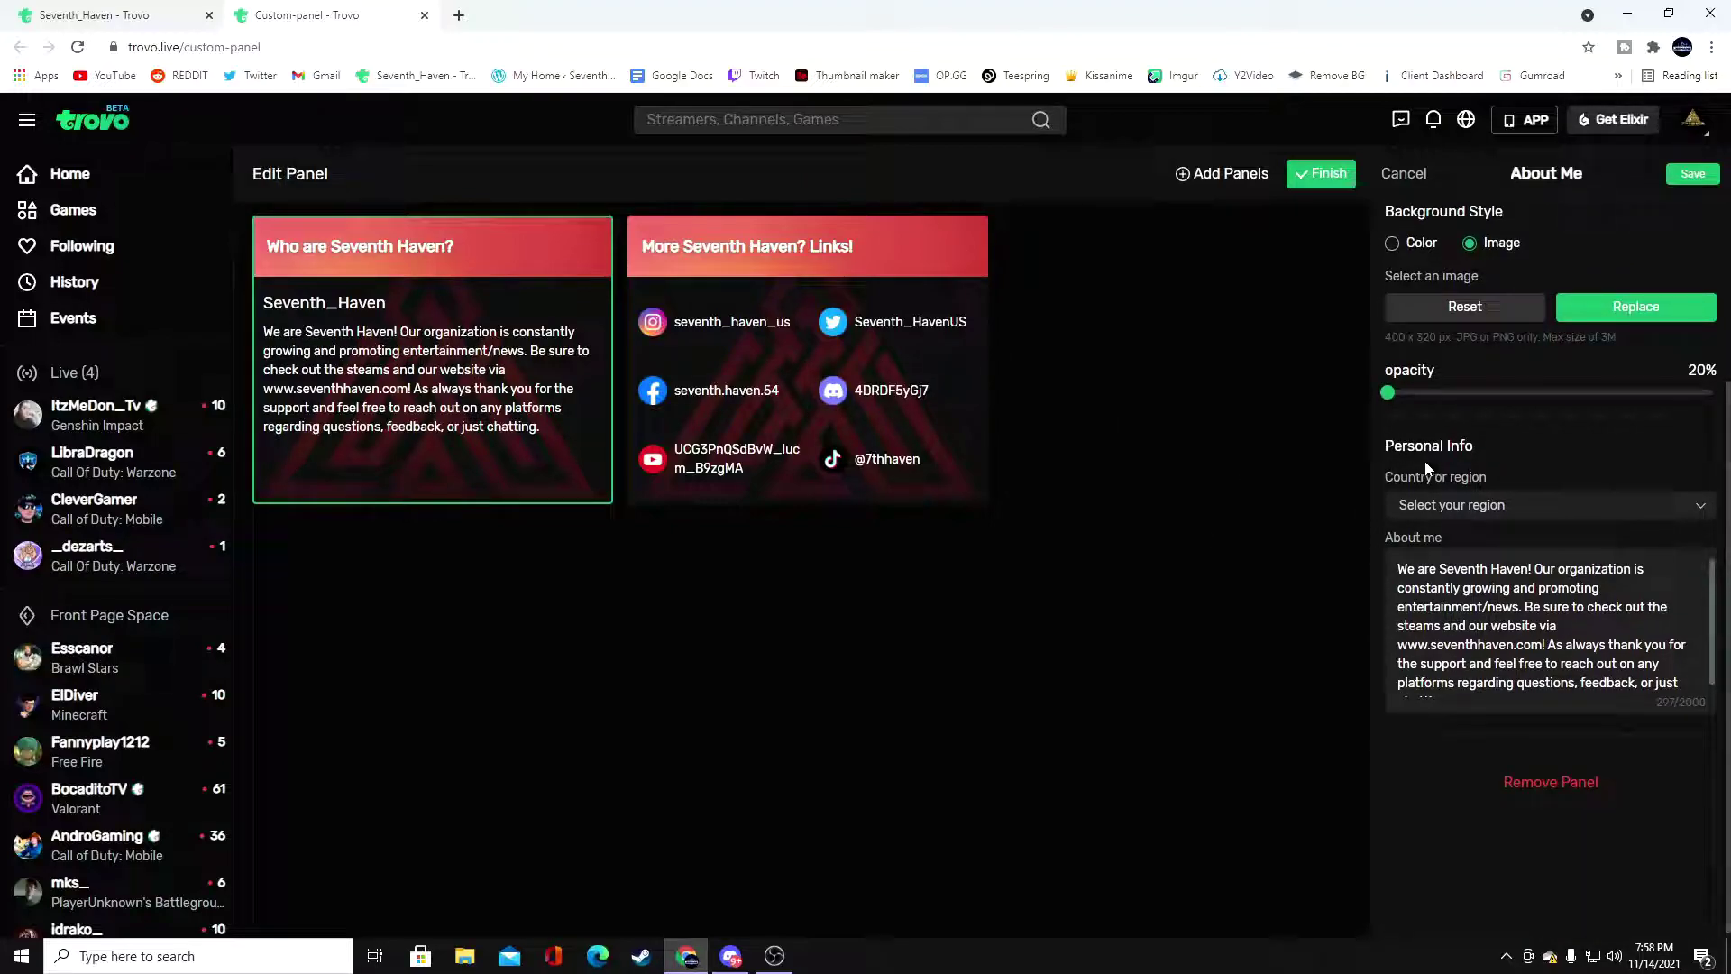
click(1501, 509)
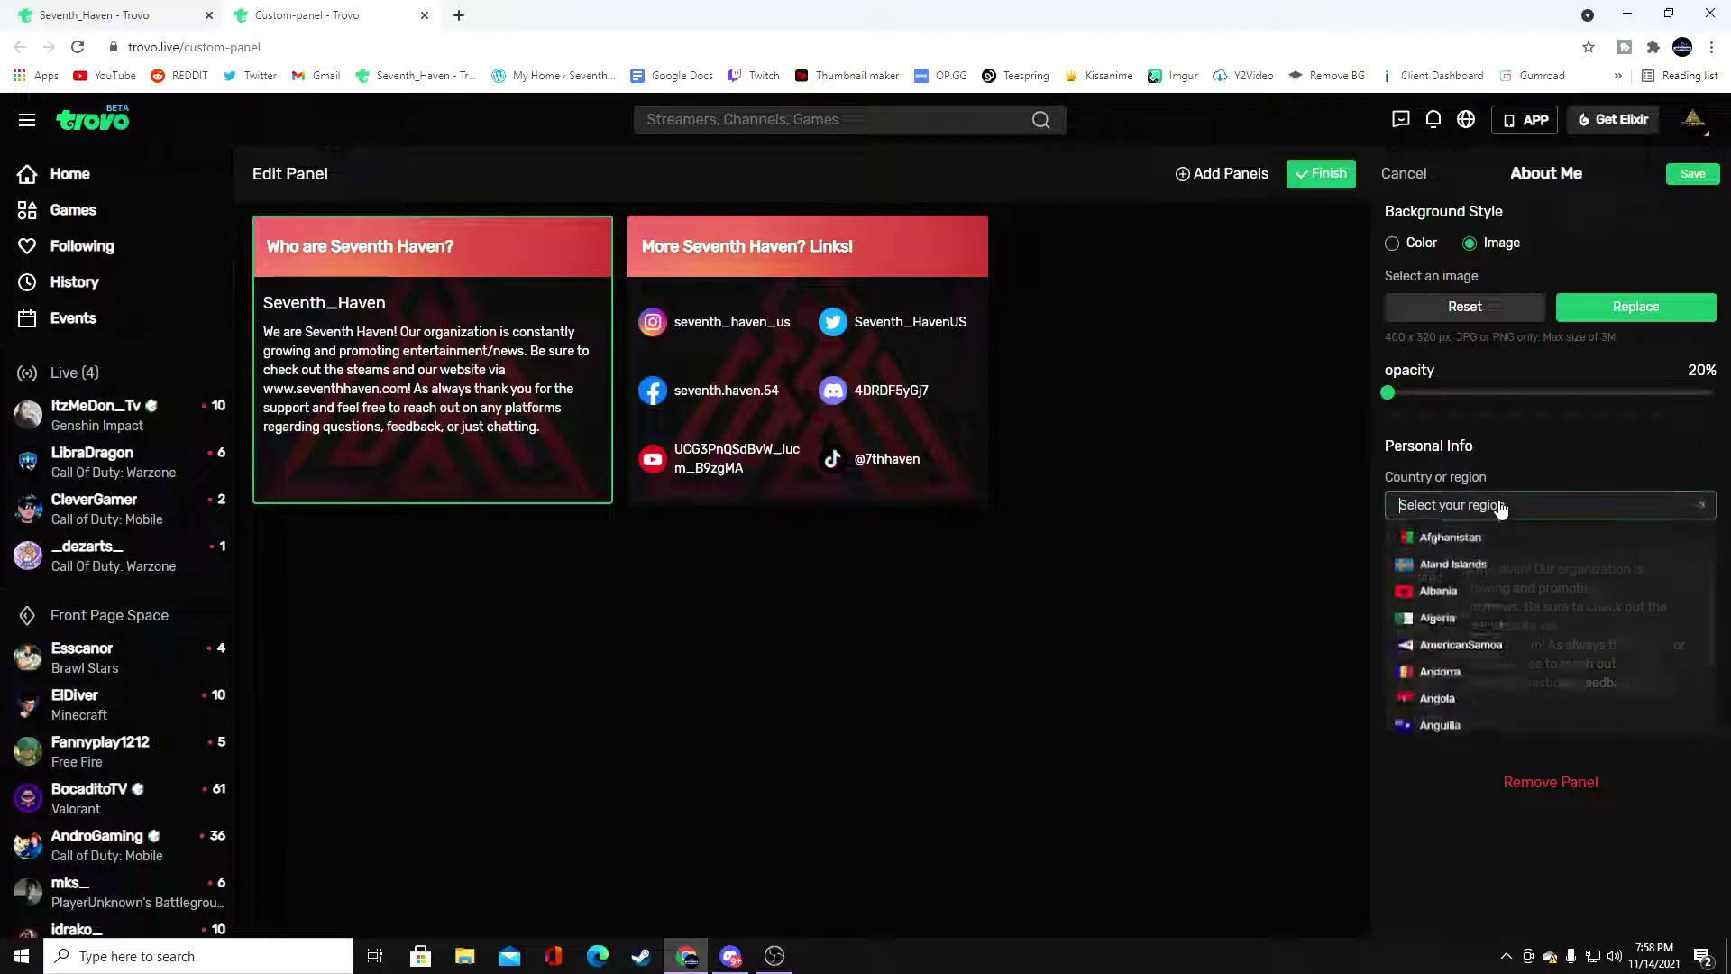
click(1485, 516)
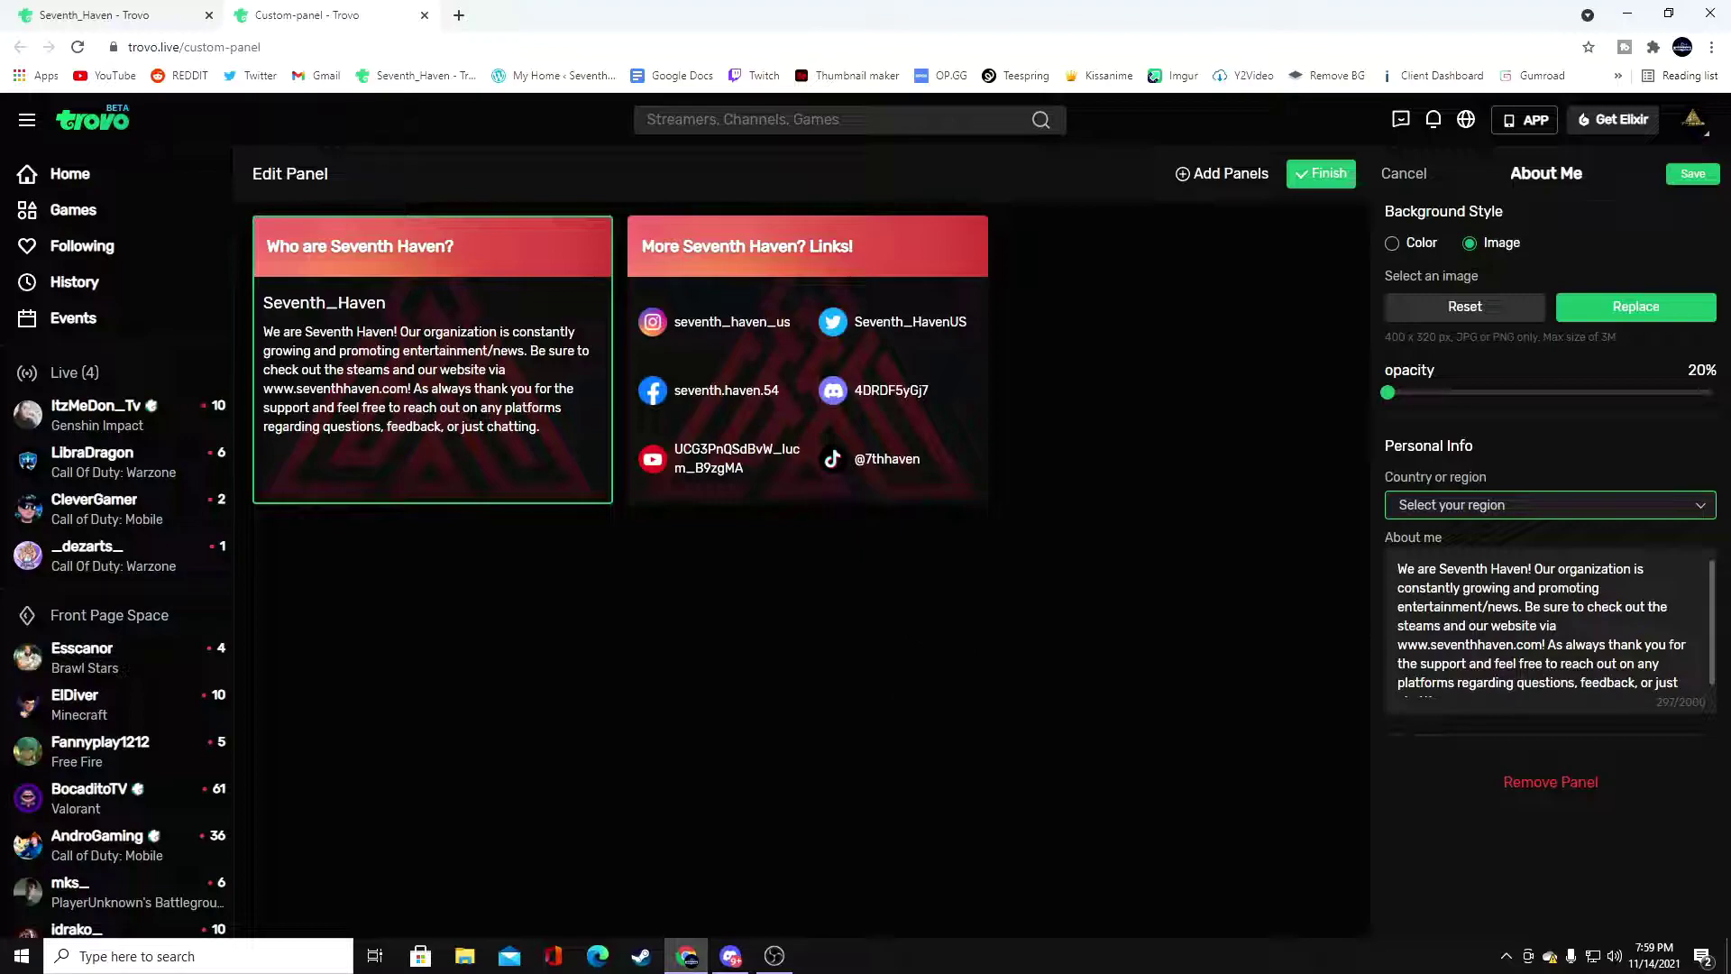
click(1693, 175)
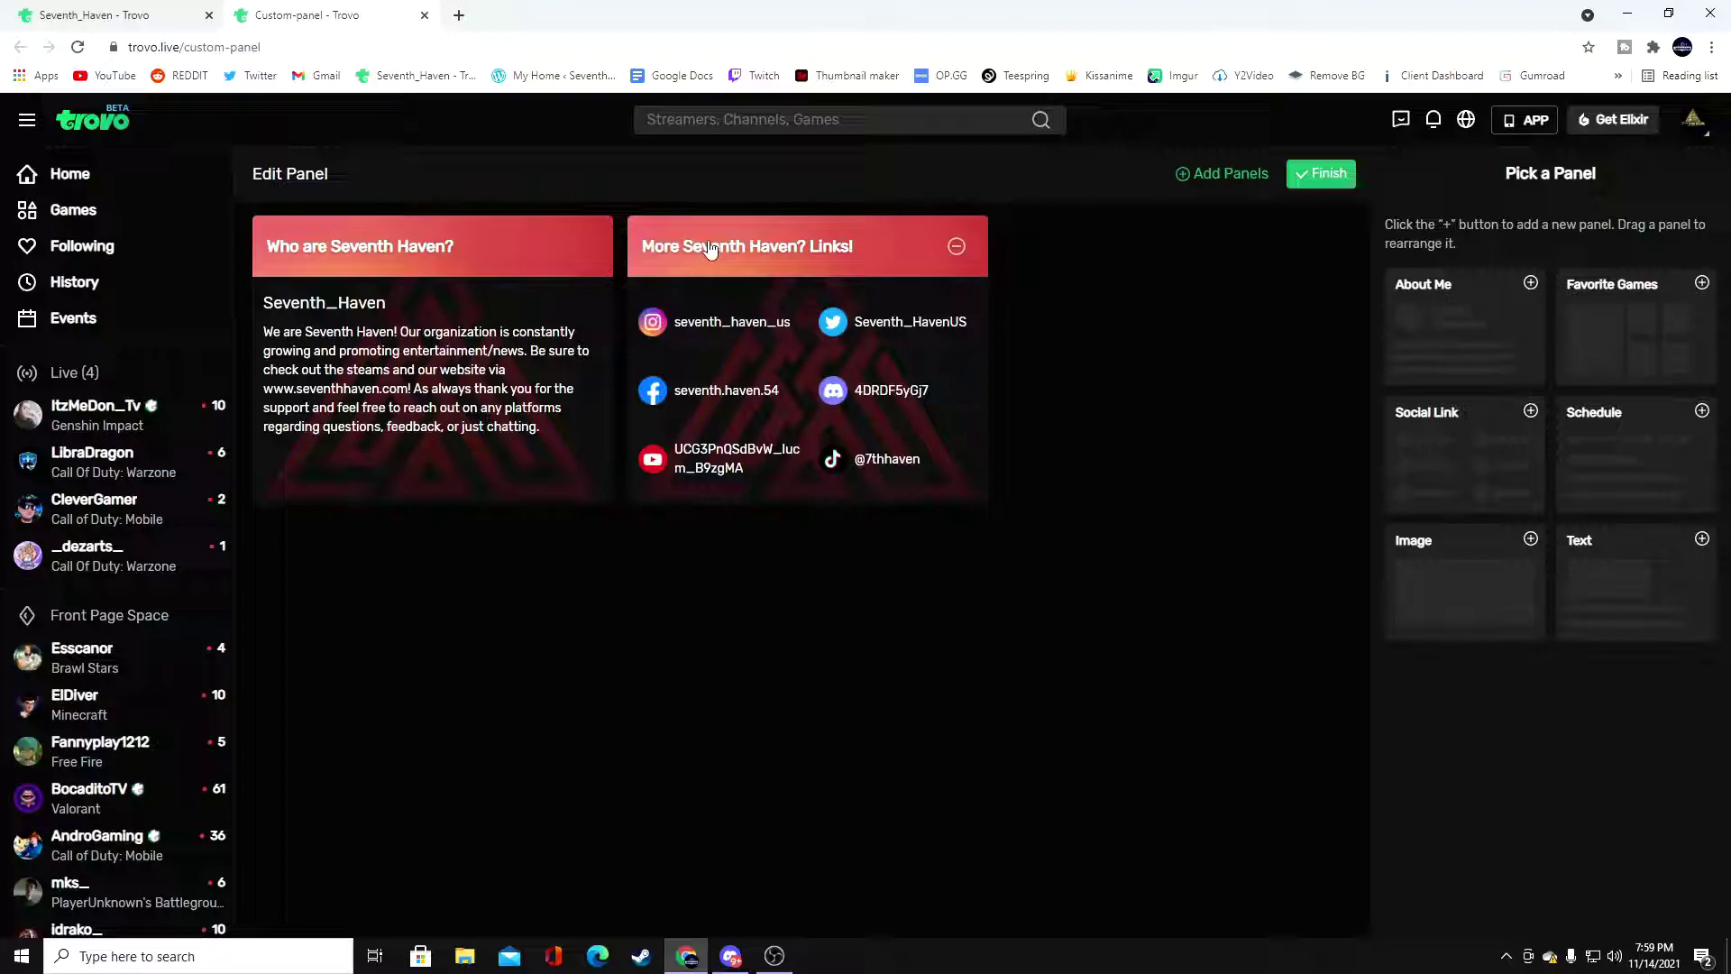
- Add a Favorite Games panel from the Pick a Panel list
click(1592, 309)
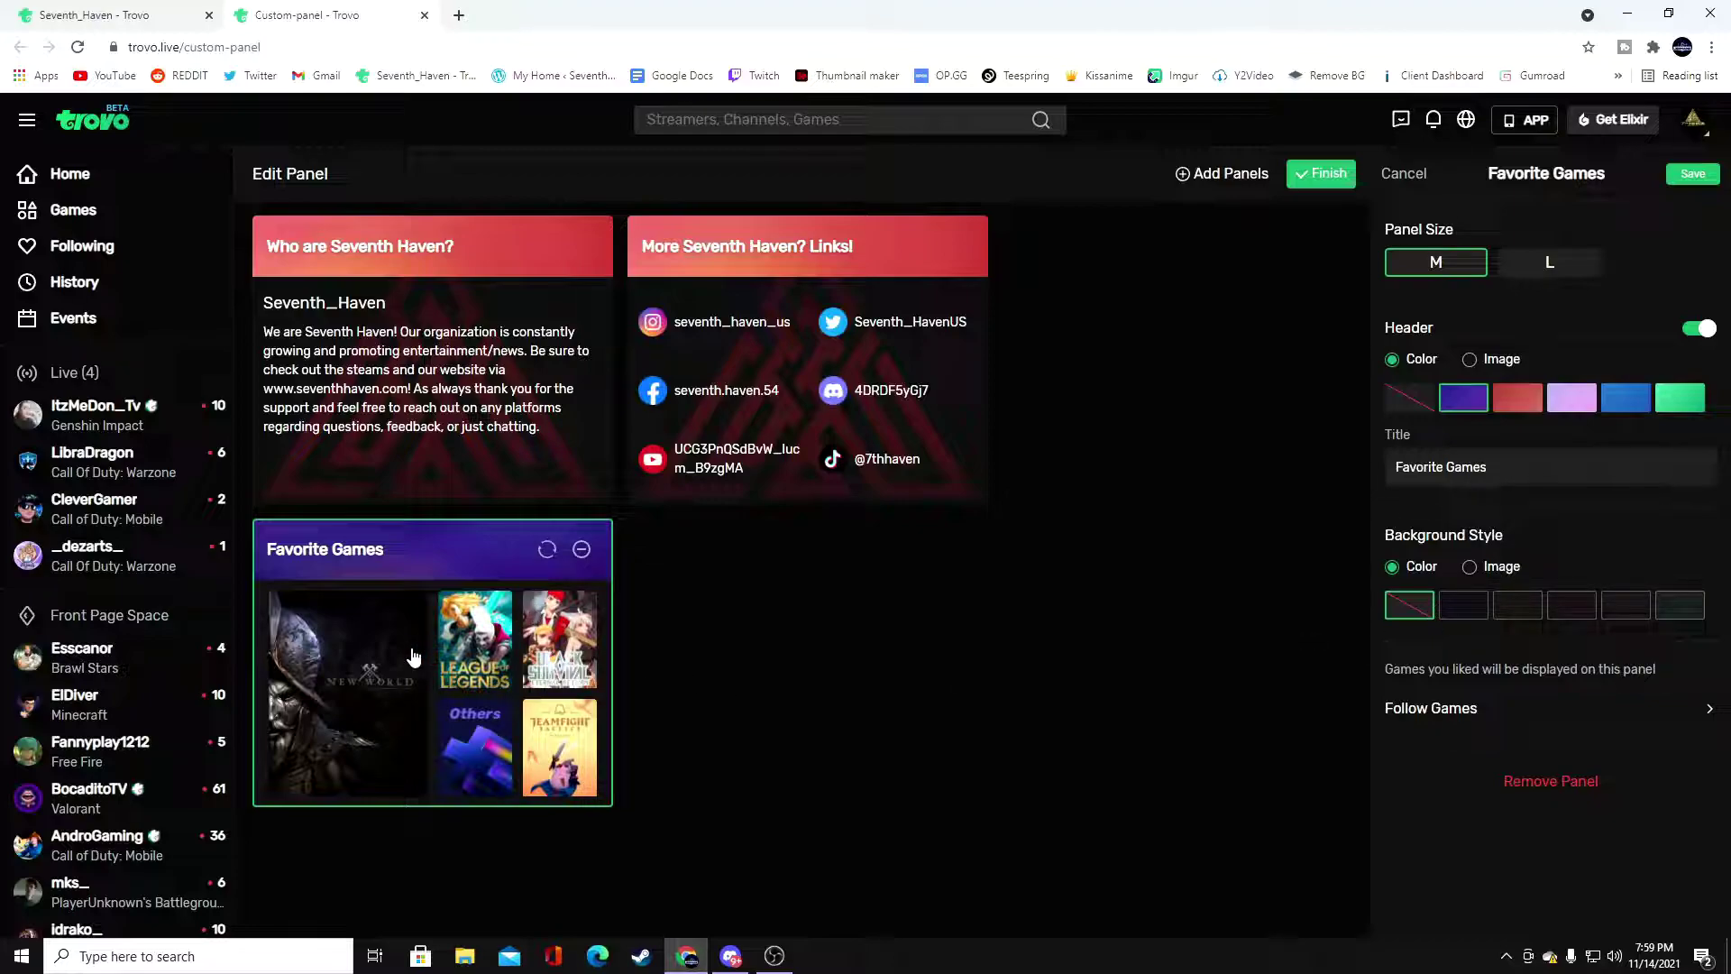
- Open the Games directory through Follow Games in the Favorite Games settings
click(1495, 706)
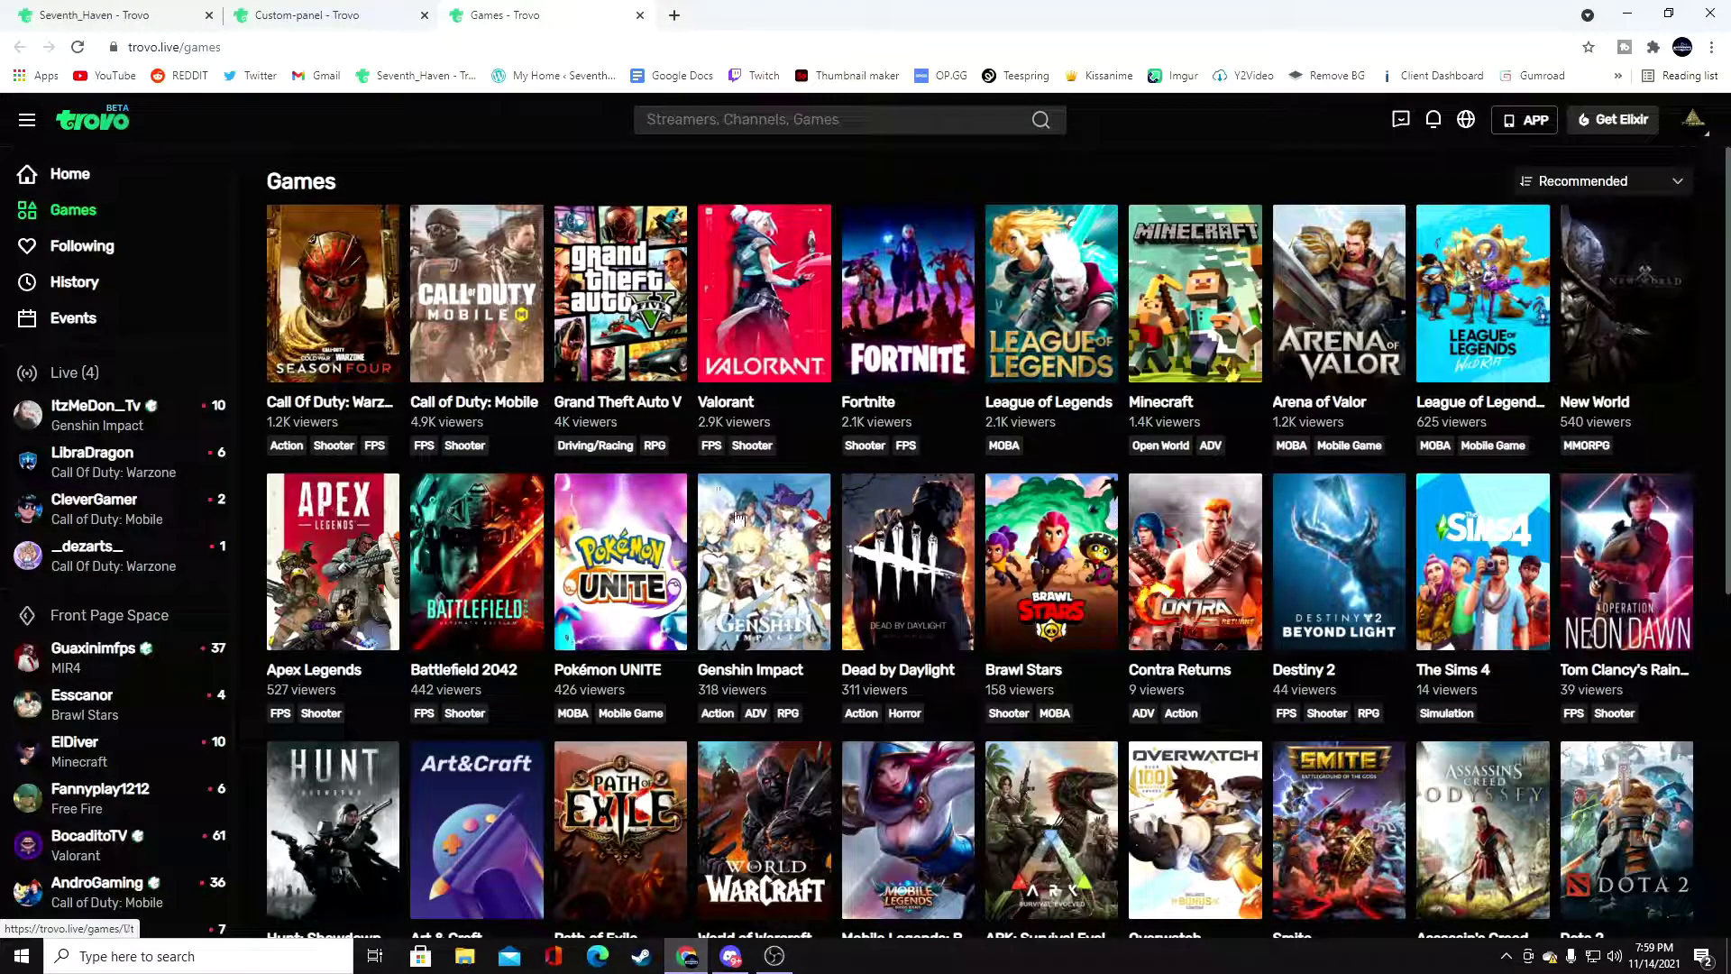
- Browse the Games directory, then close that tab to return to the panel editor
scroll(749, 573, down, 5)
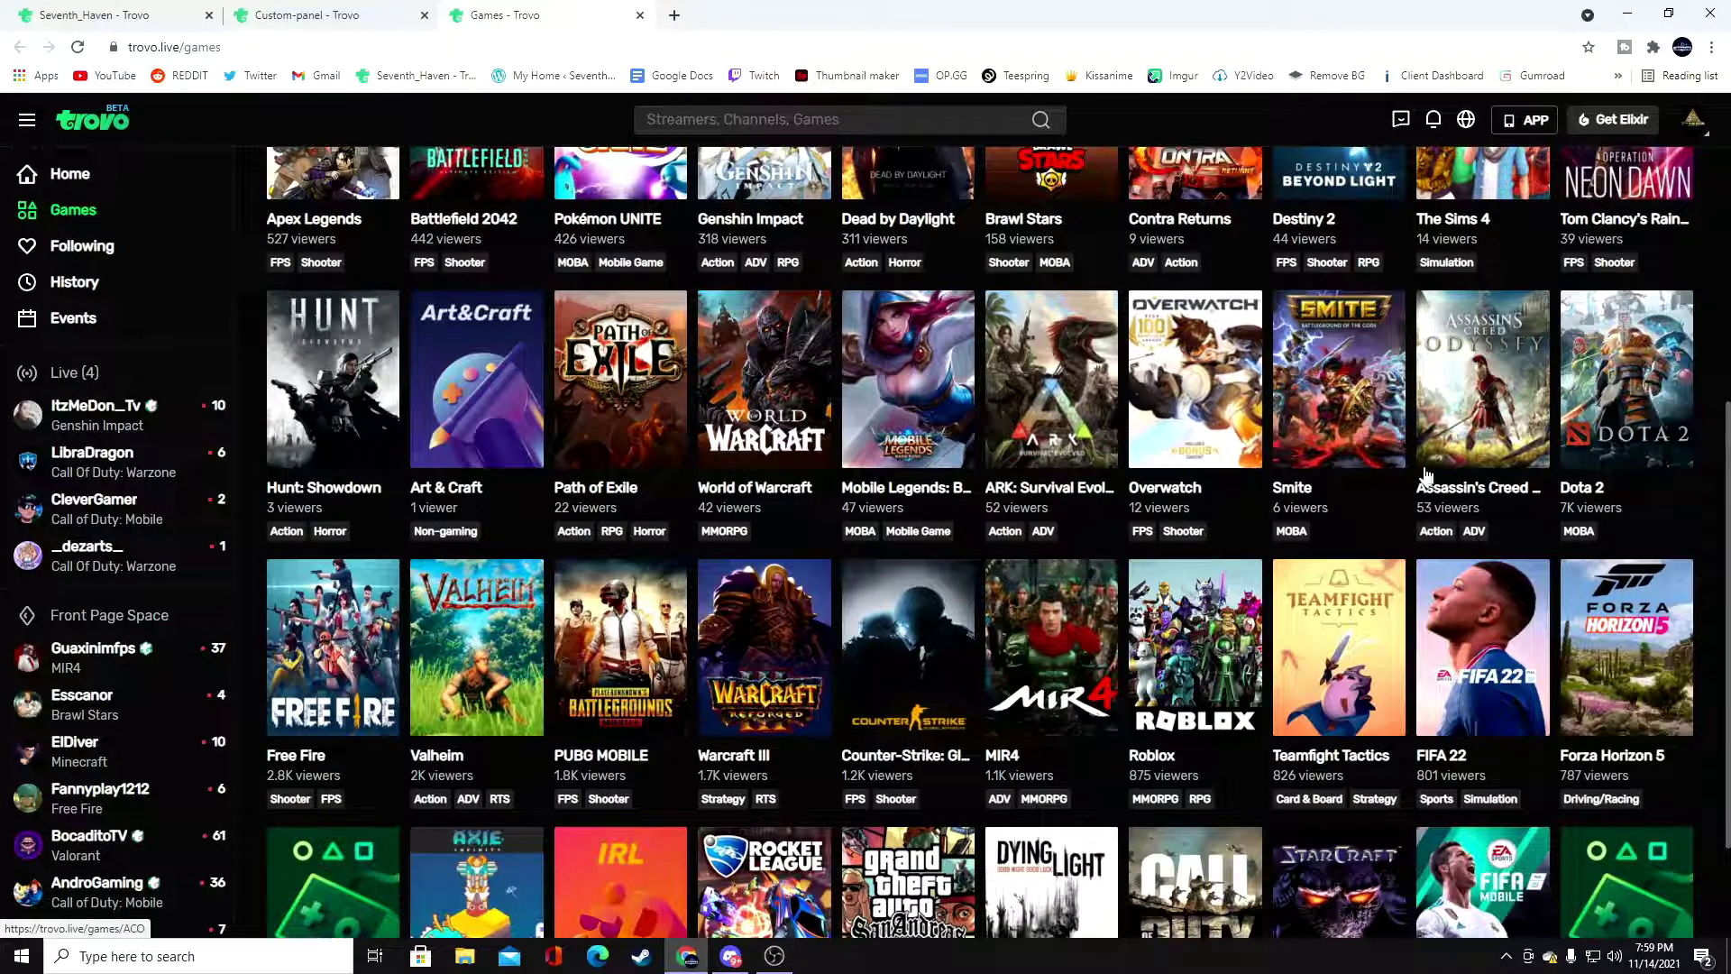
scroll(1429, 487, down, 2)
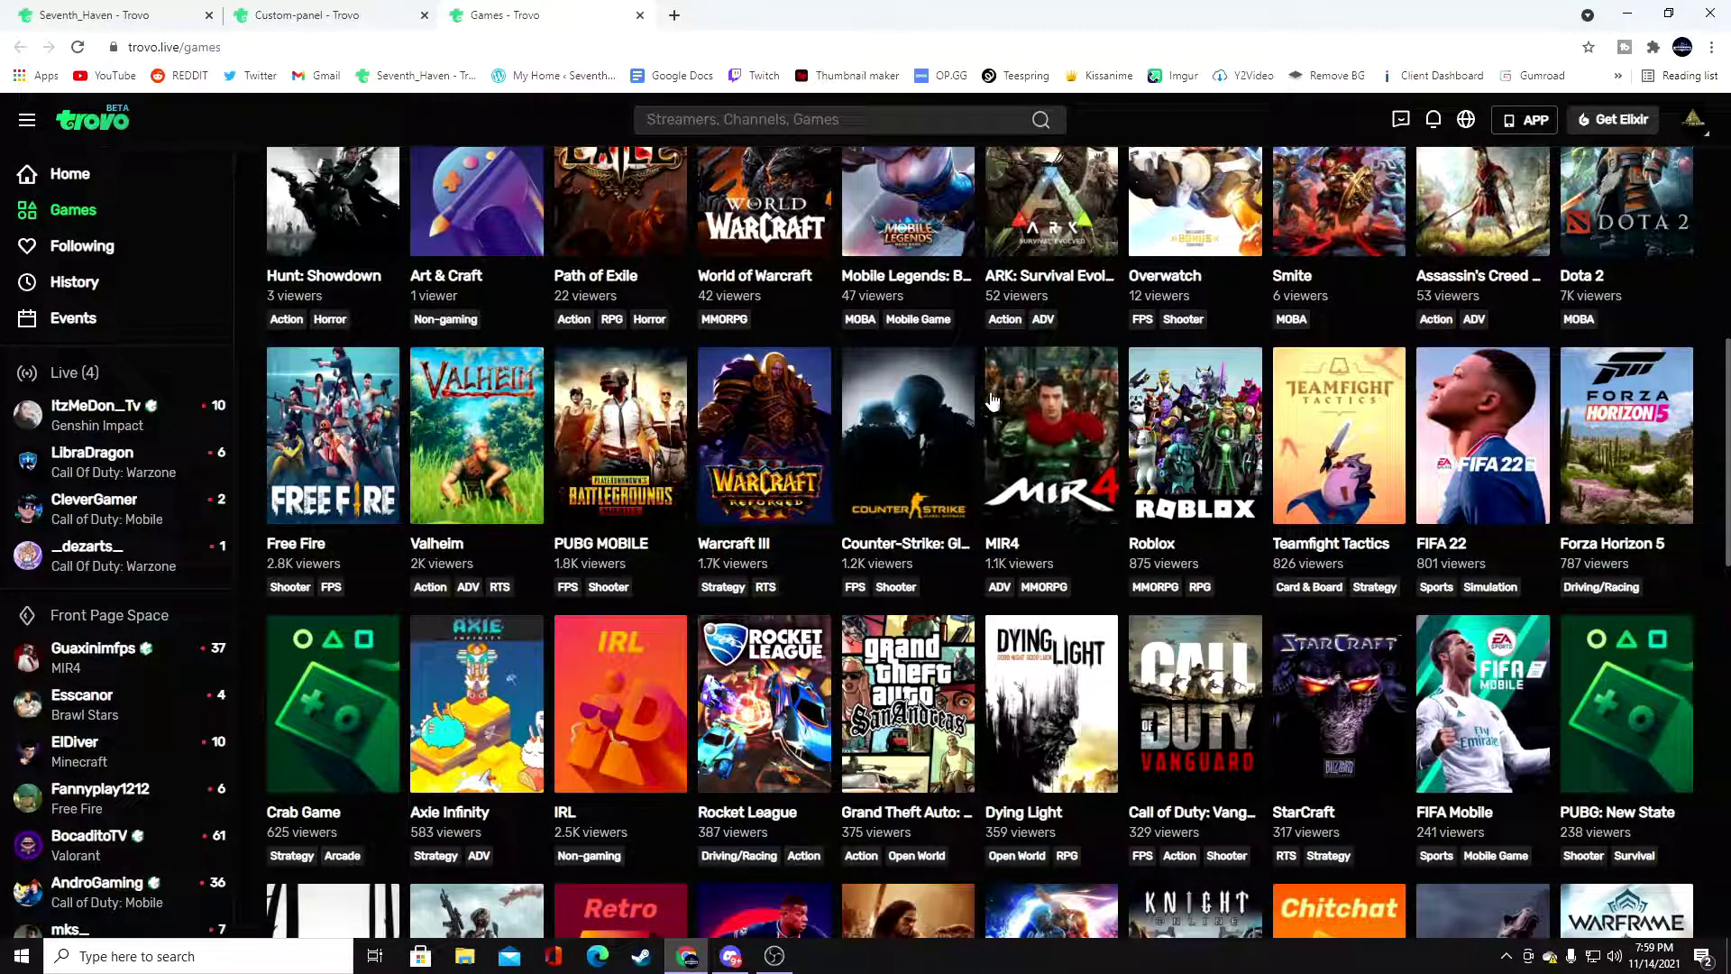
click(640, 16)
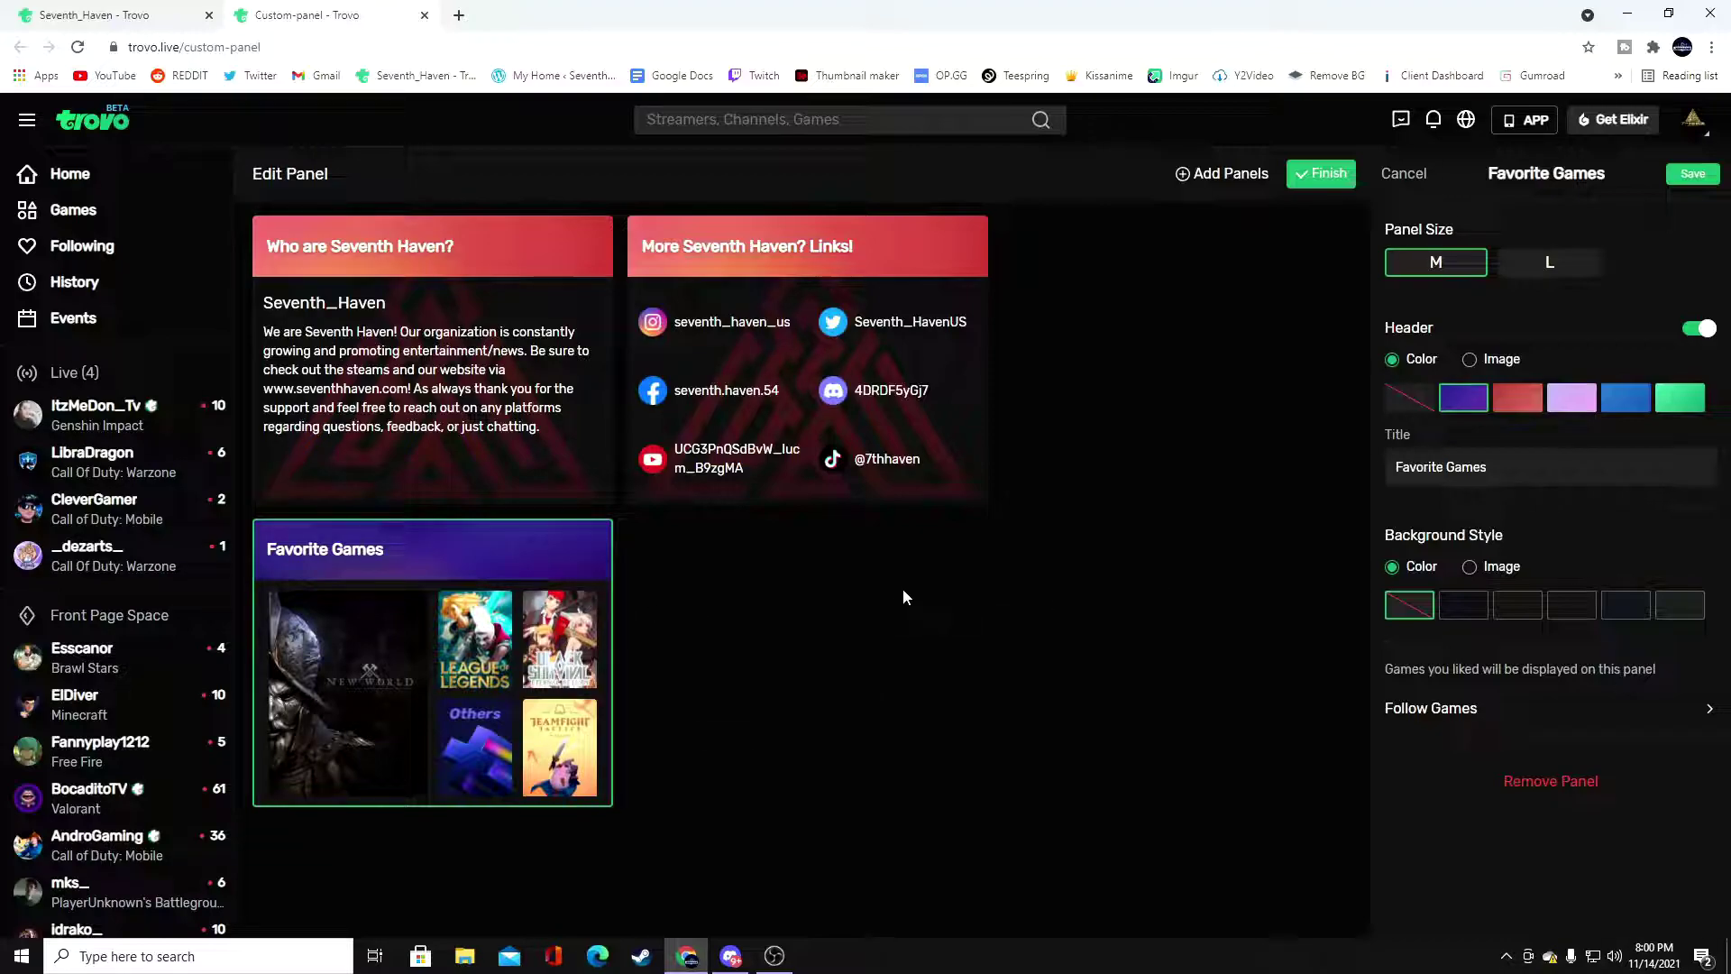
- Save the Favorite Games panel and review the Links panel's Edit Links settings
click(1694, 175)
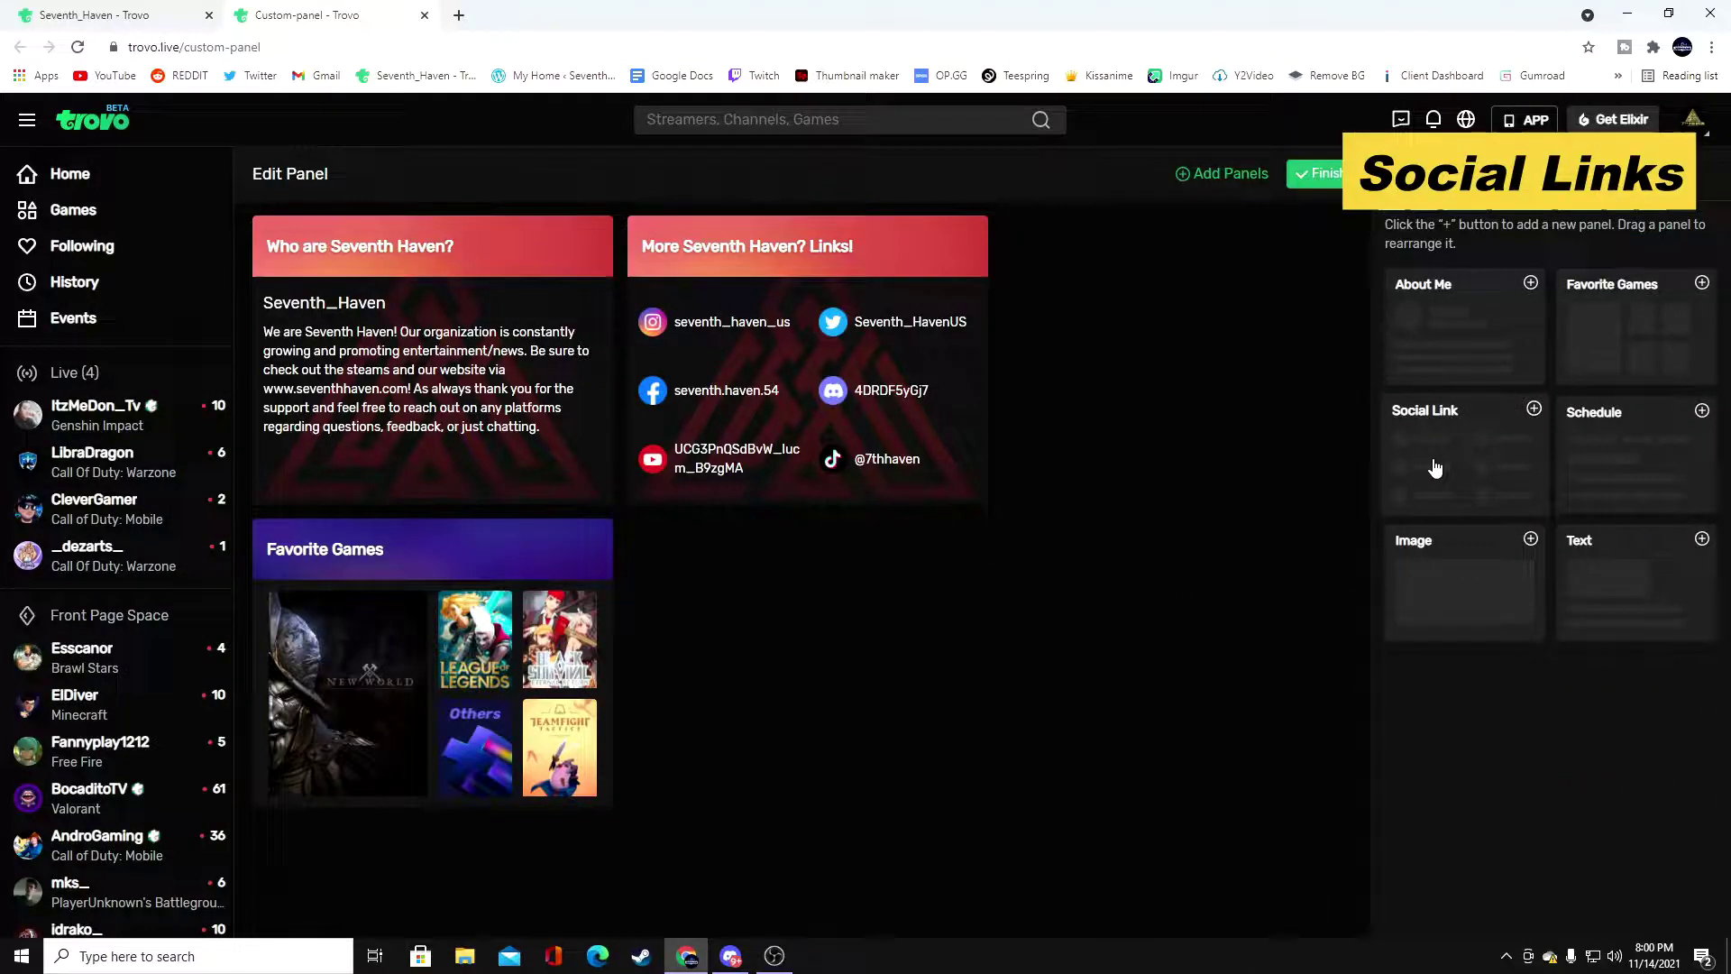
click(1434, 468)
click(830, 269)
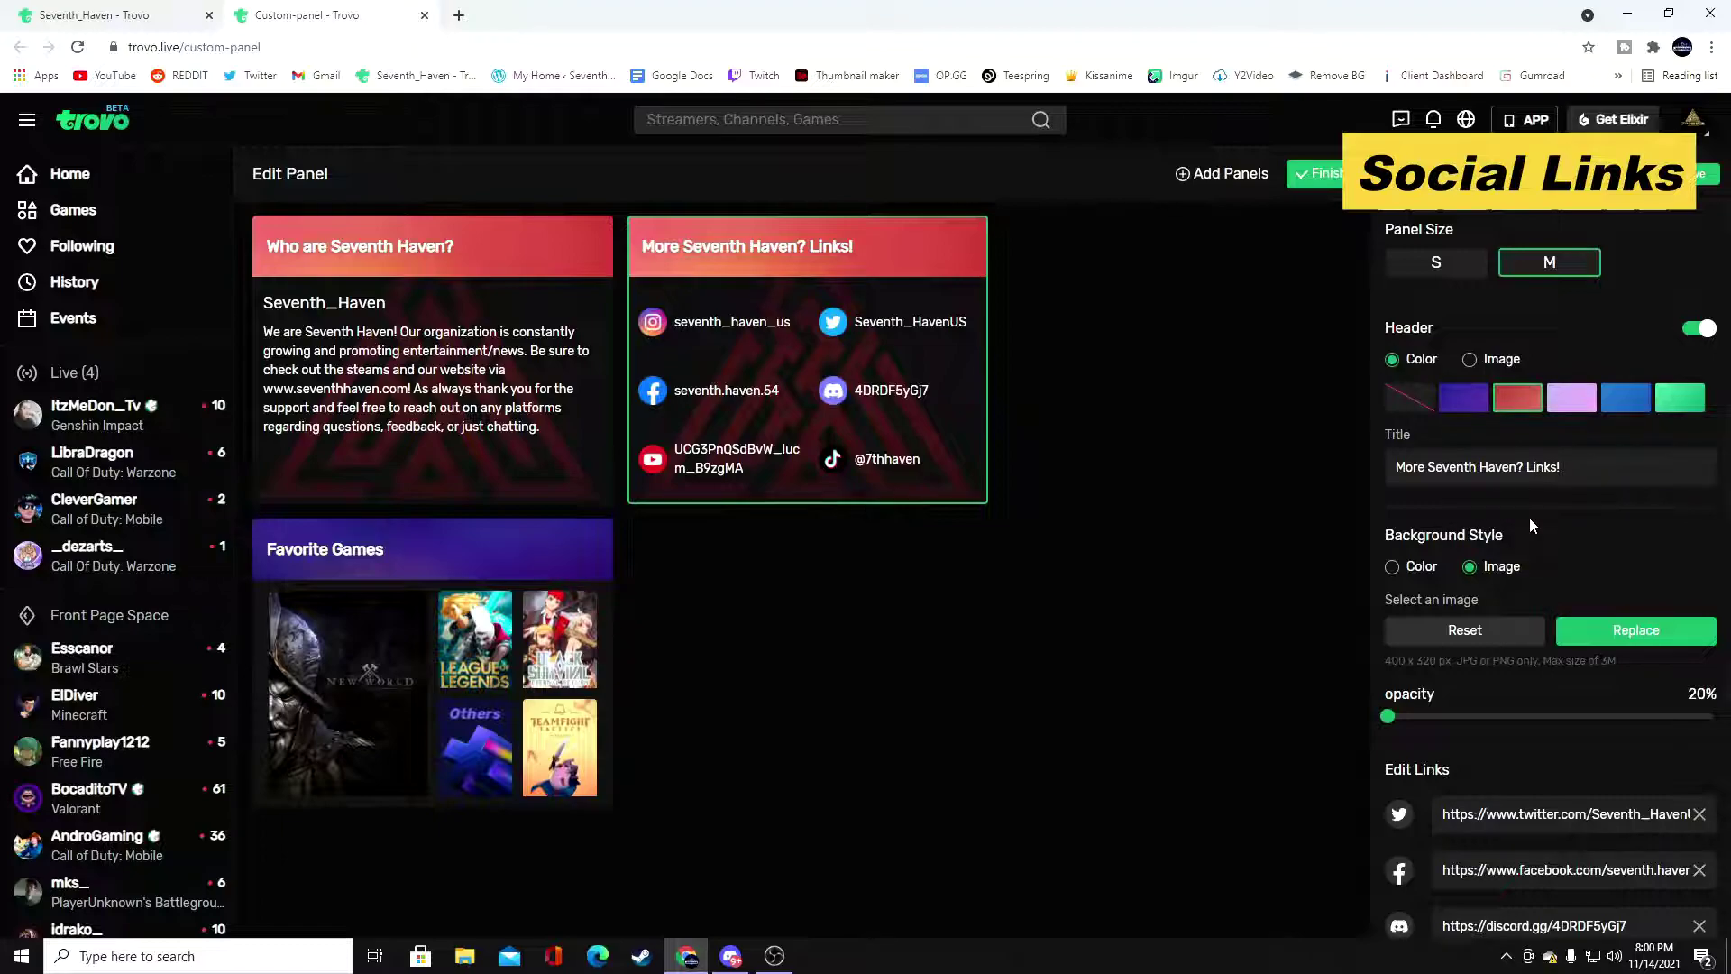
scroll(1529, 517, down, 4)
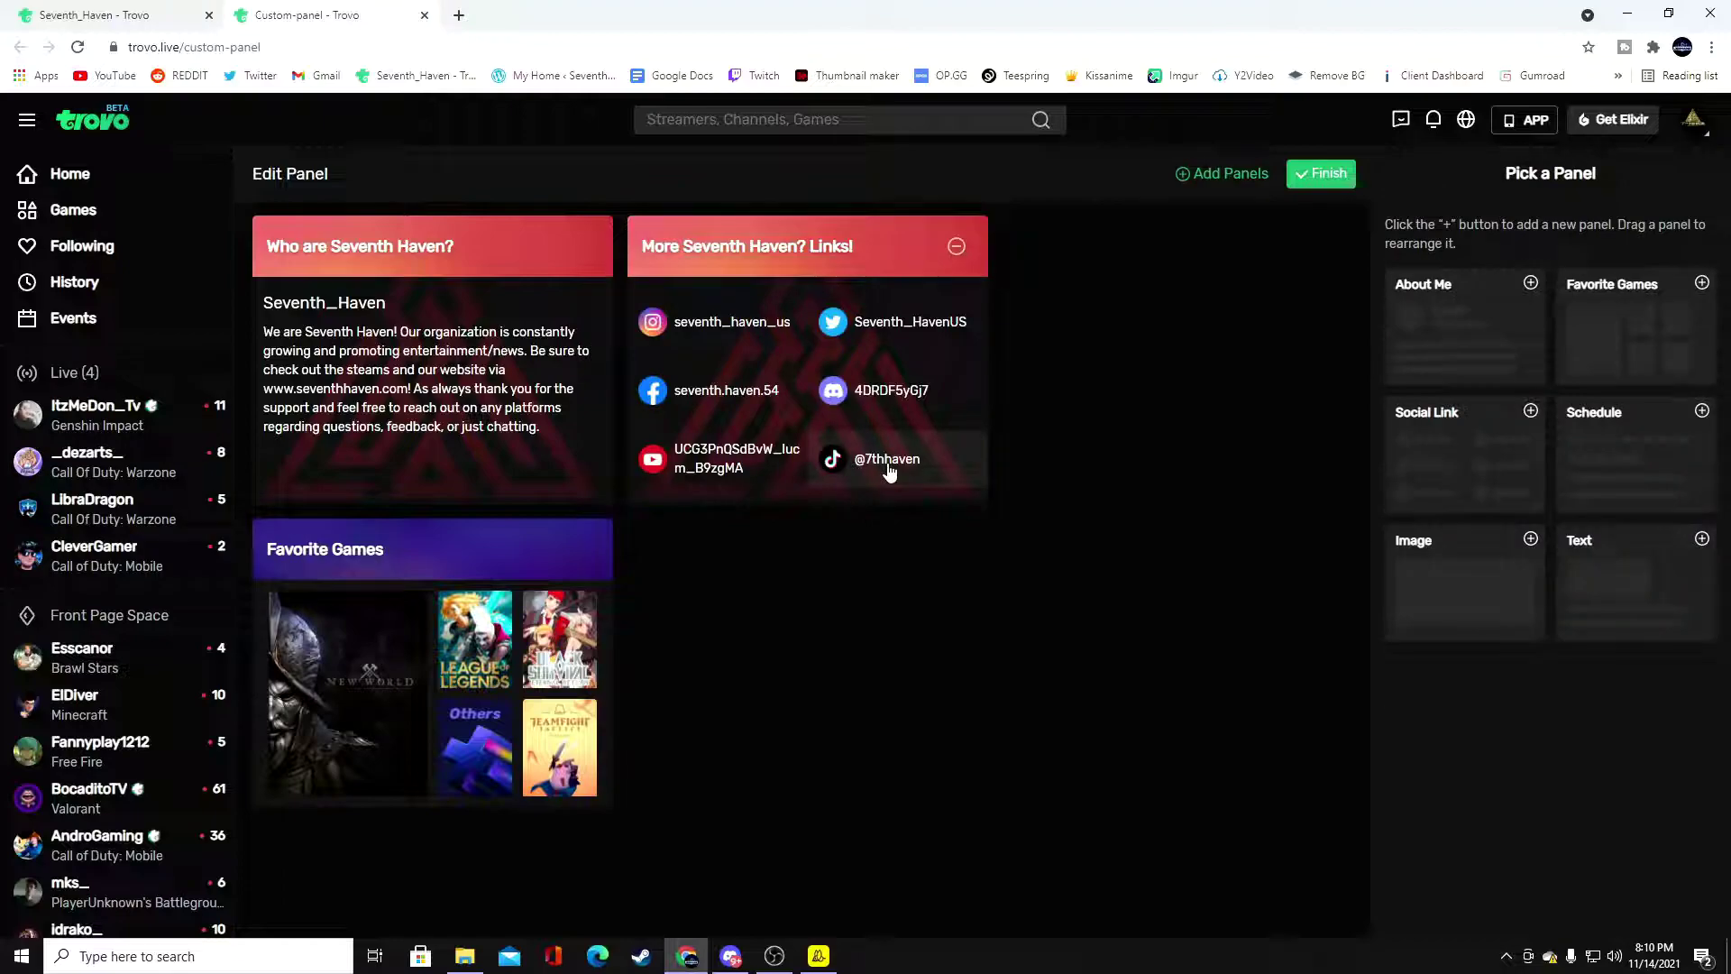
- Add a Schedule panel from the Schedule card in Pick a Panel
click(1666, 485)
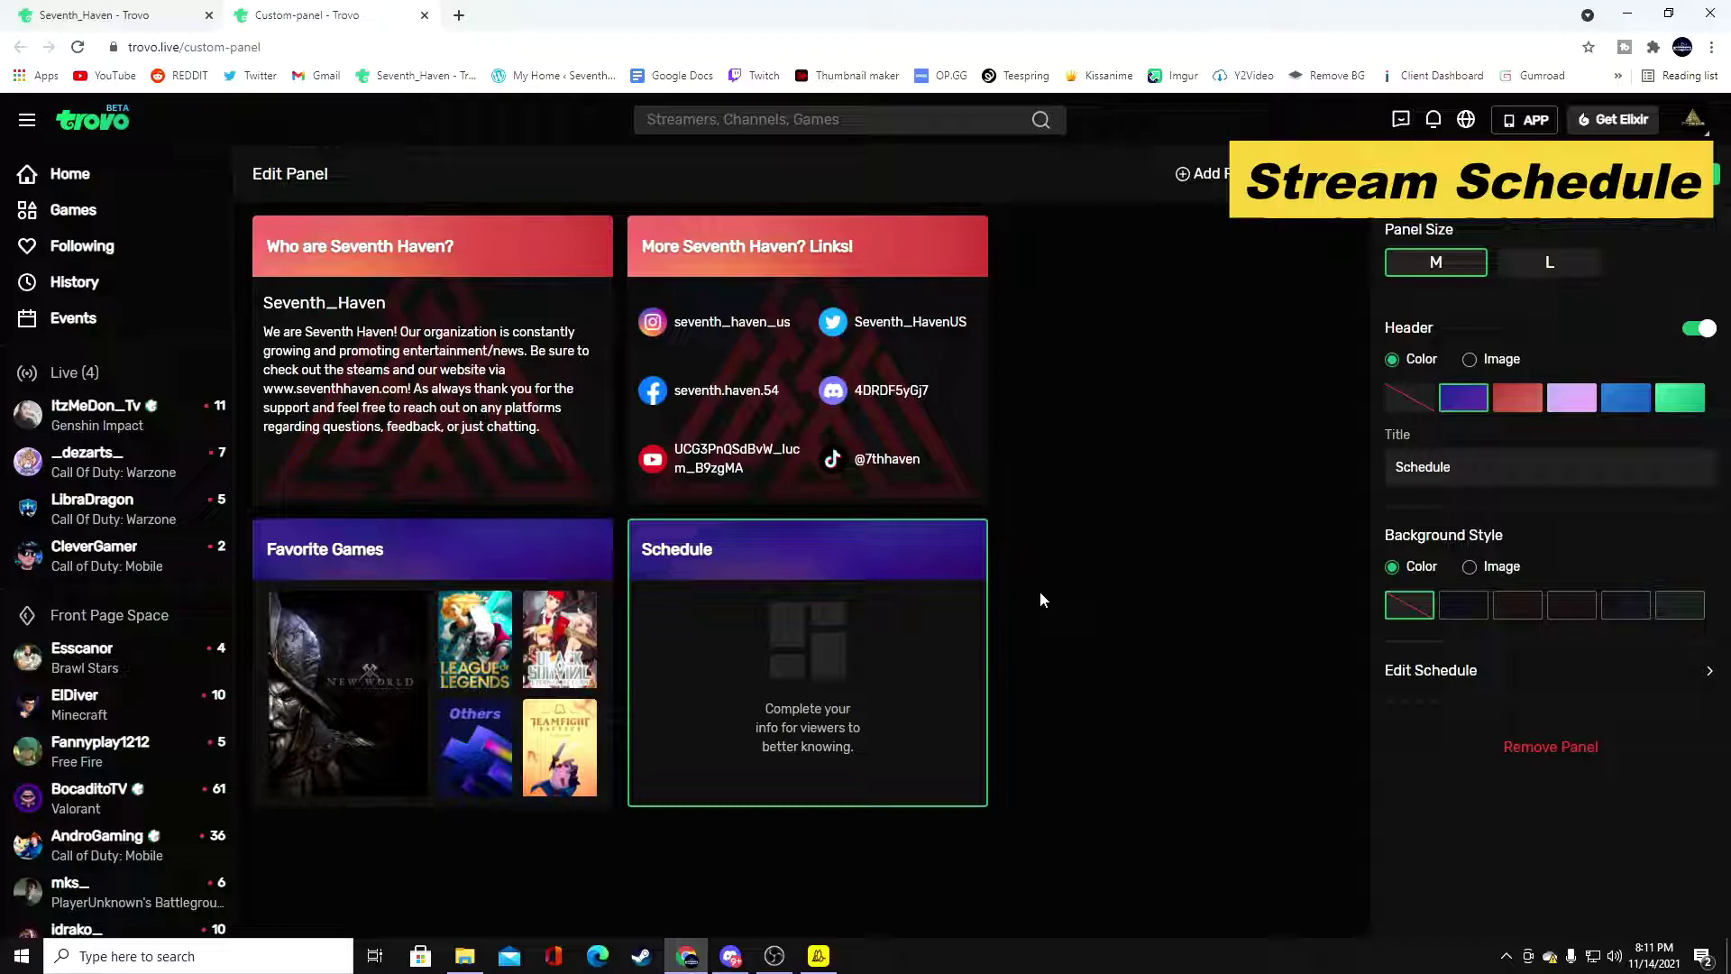
- Start a new scheduled stream running from 02:30 to 07:30
mouse_move(769, 564)
click(1425, 670)
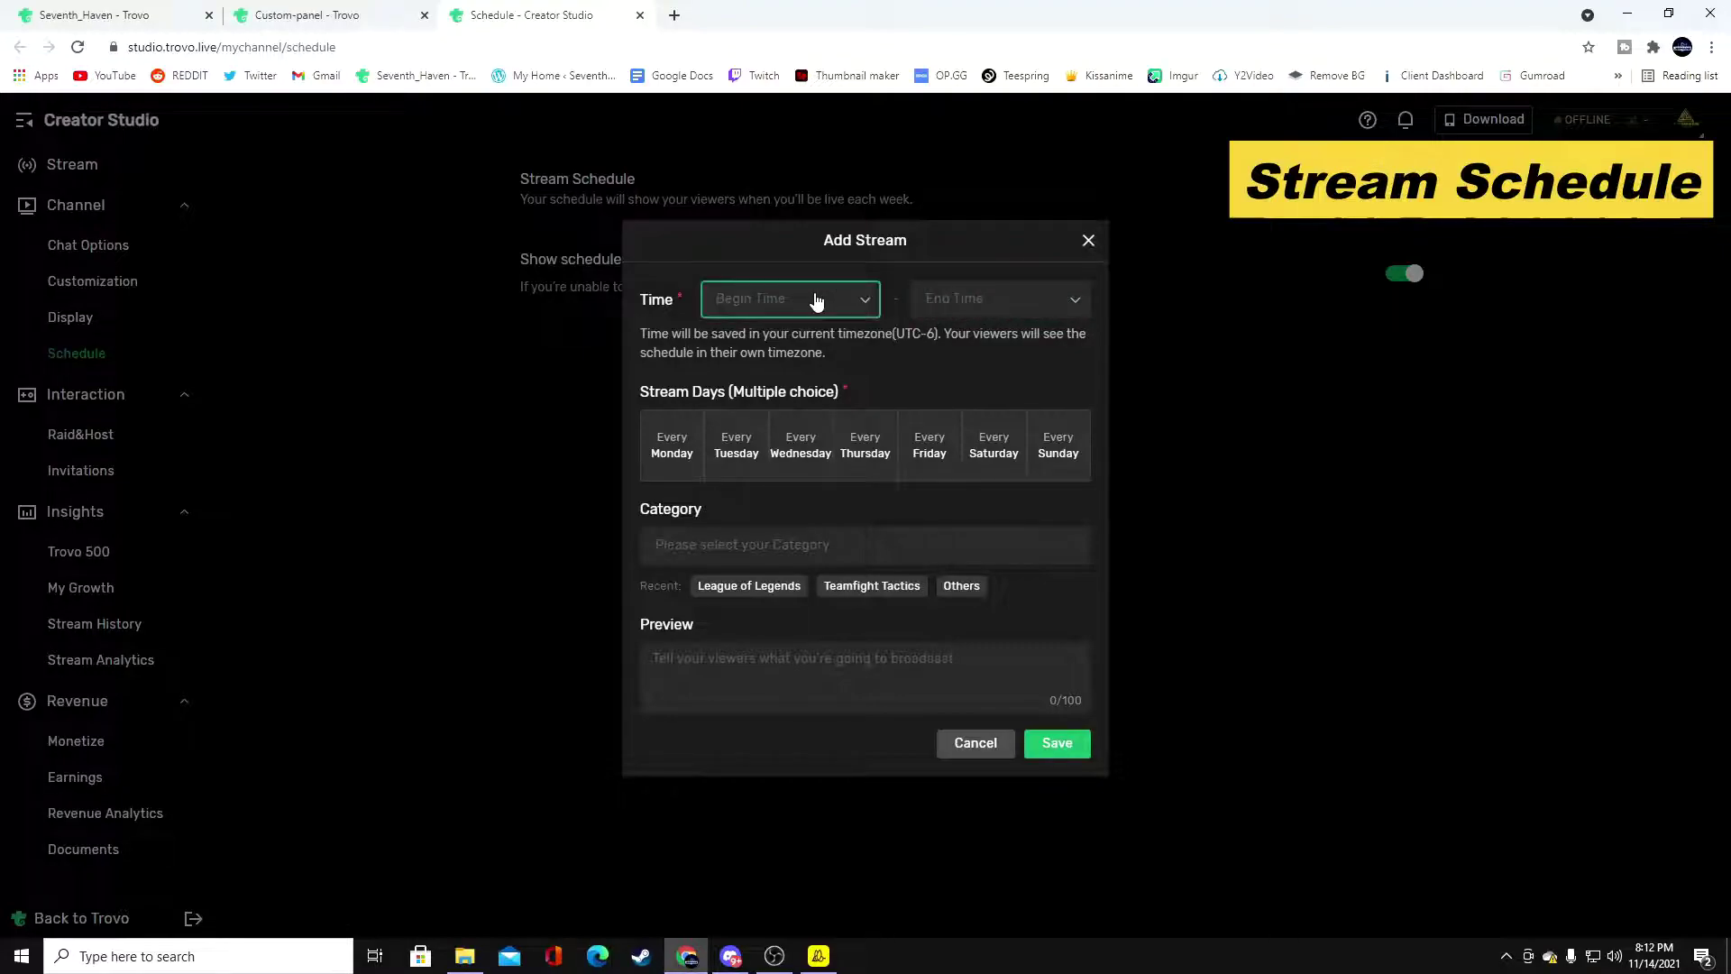
click(814, 301)
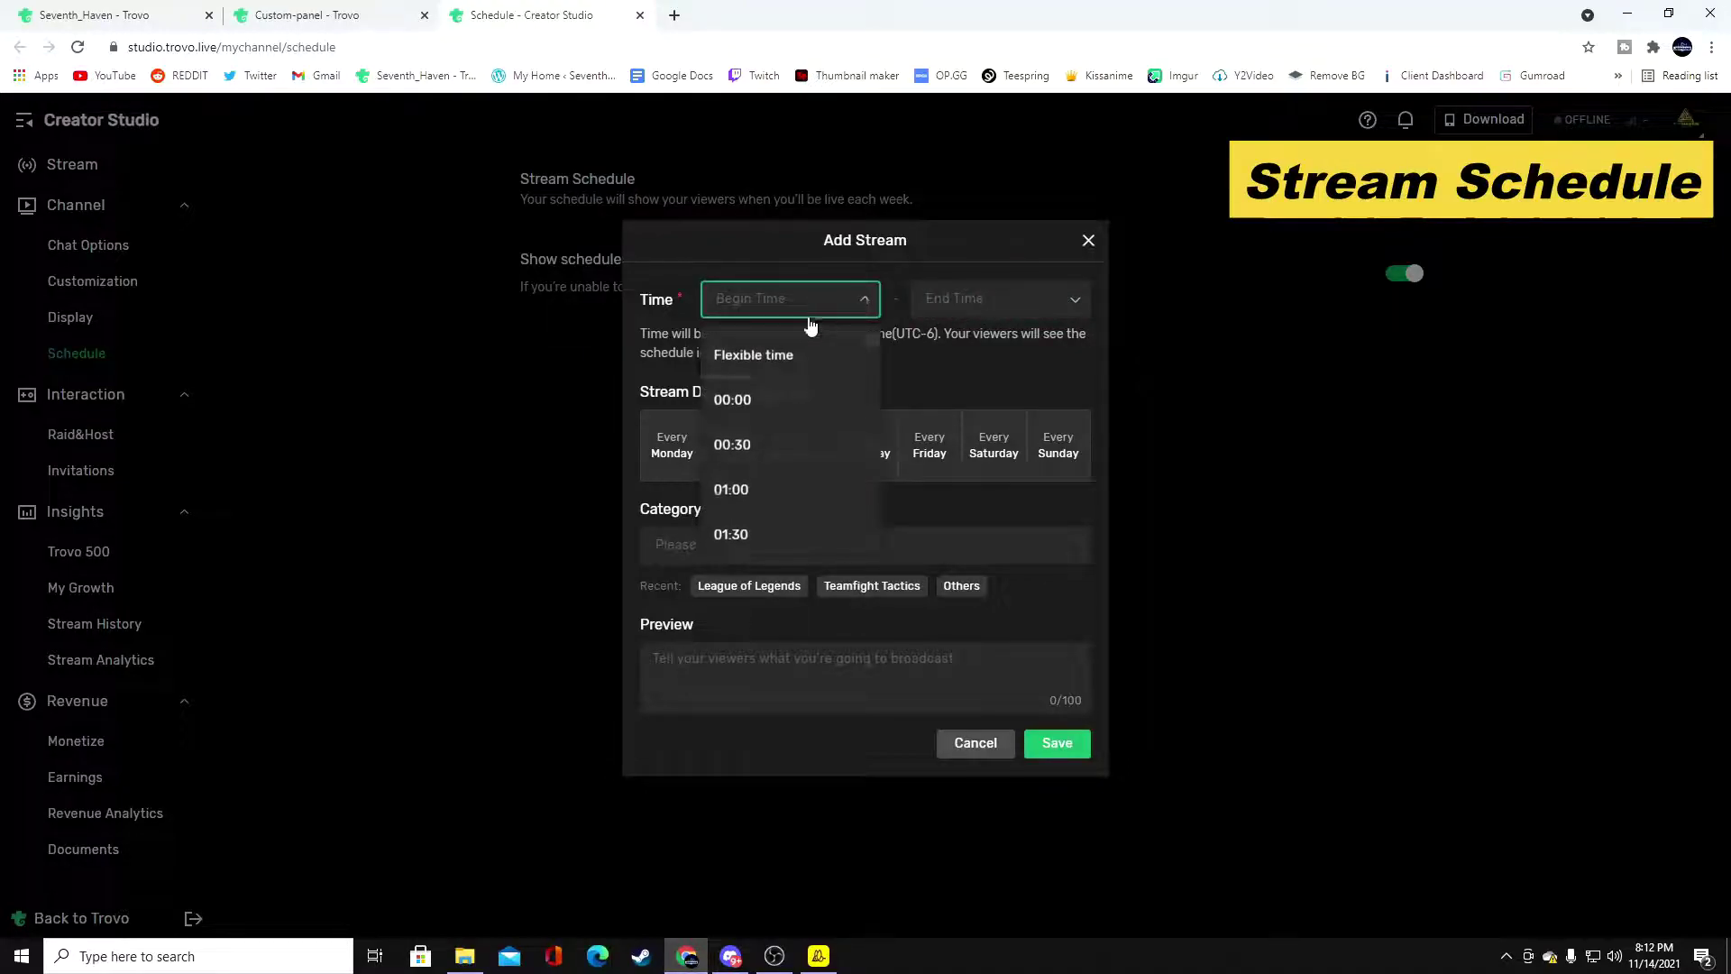
scroll(788, 424, down, 2)
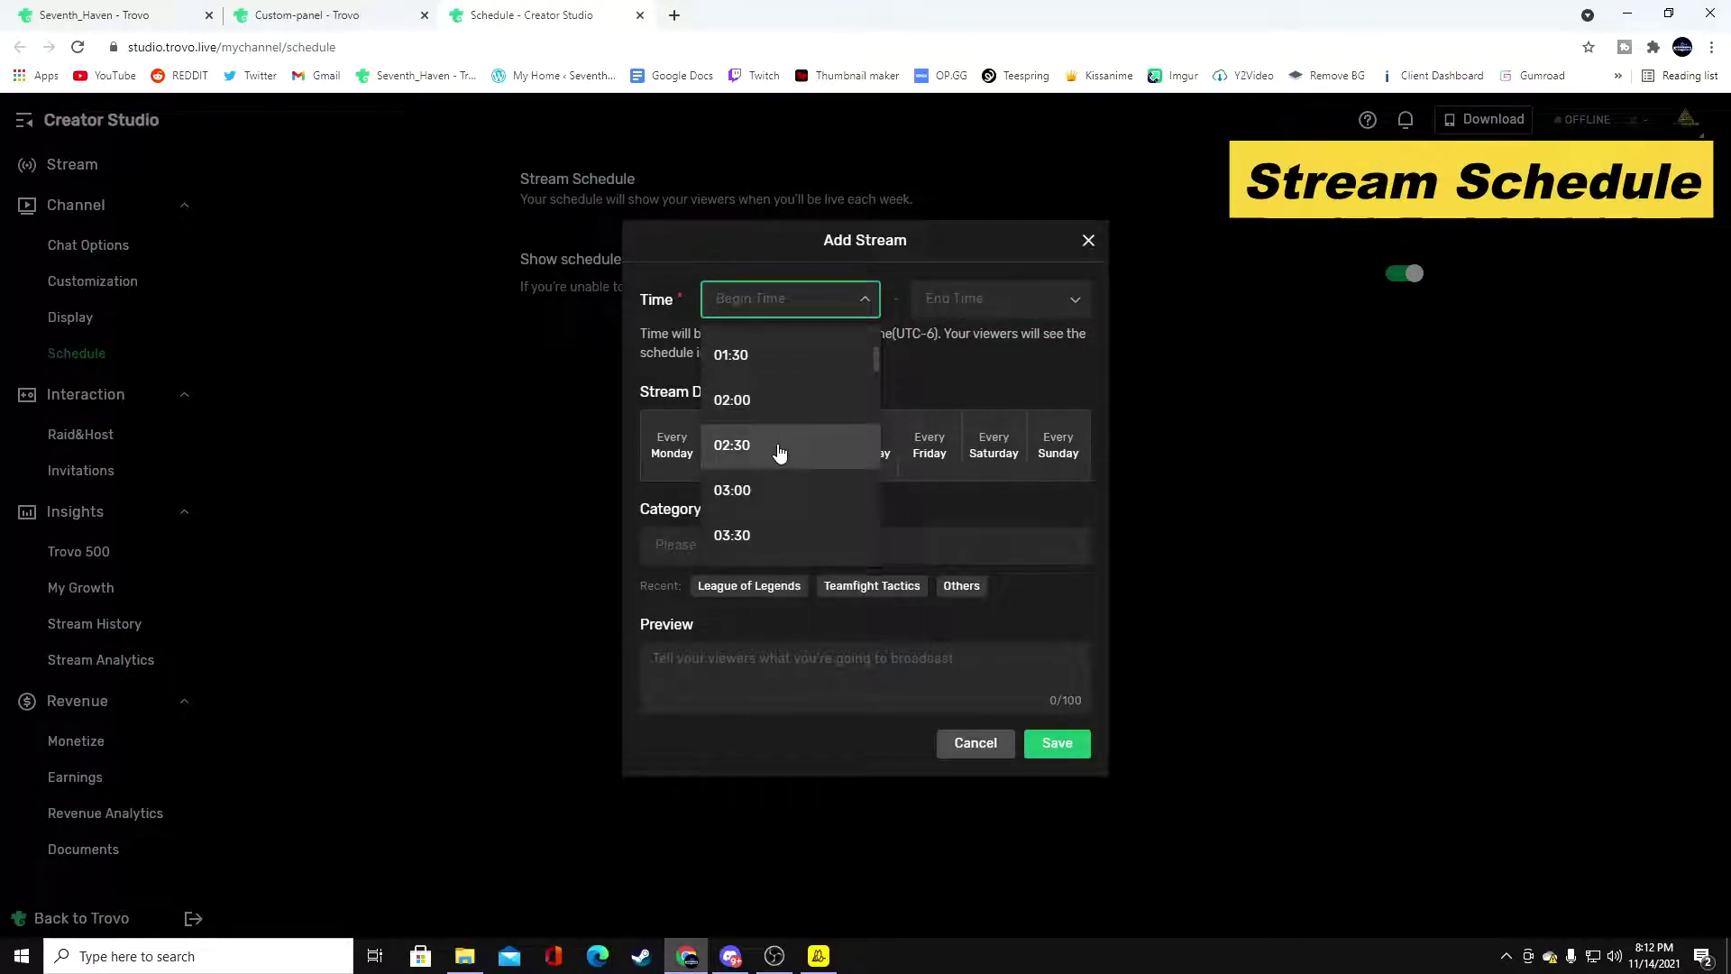
click(779, 445)
click(989, 301)
scroll(999, 414, down, 3)
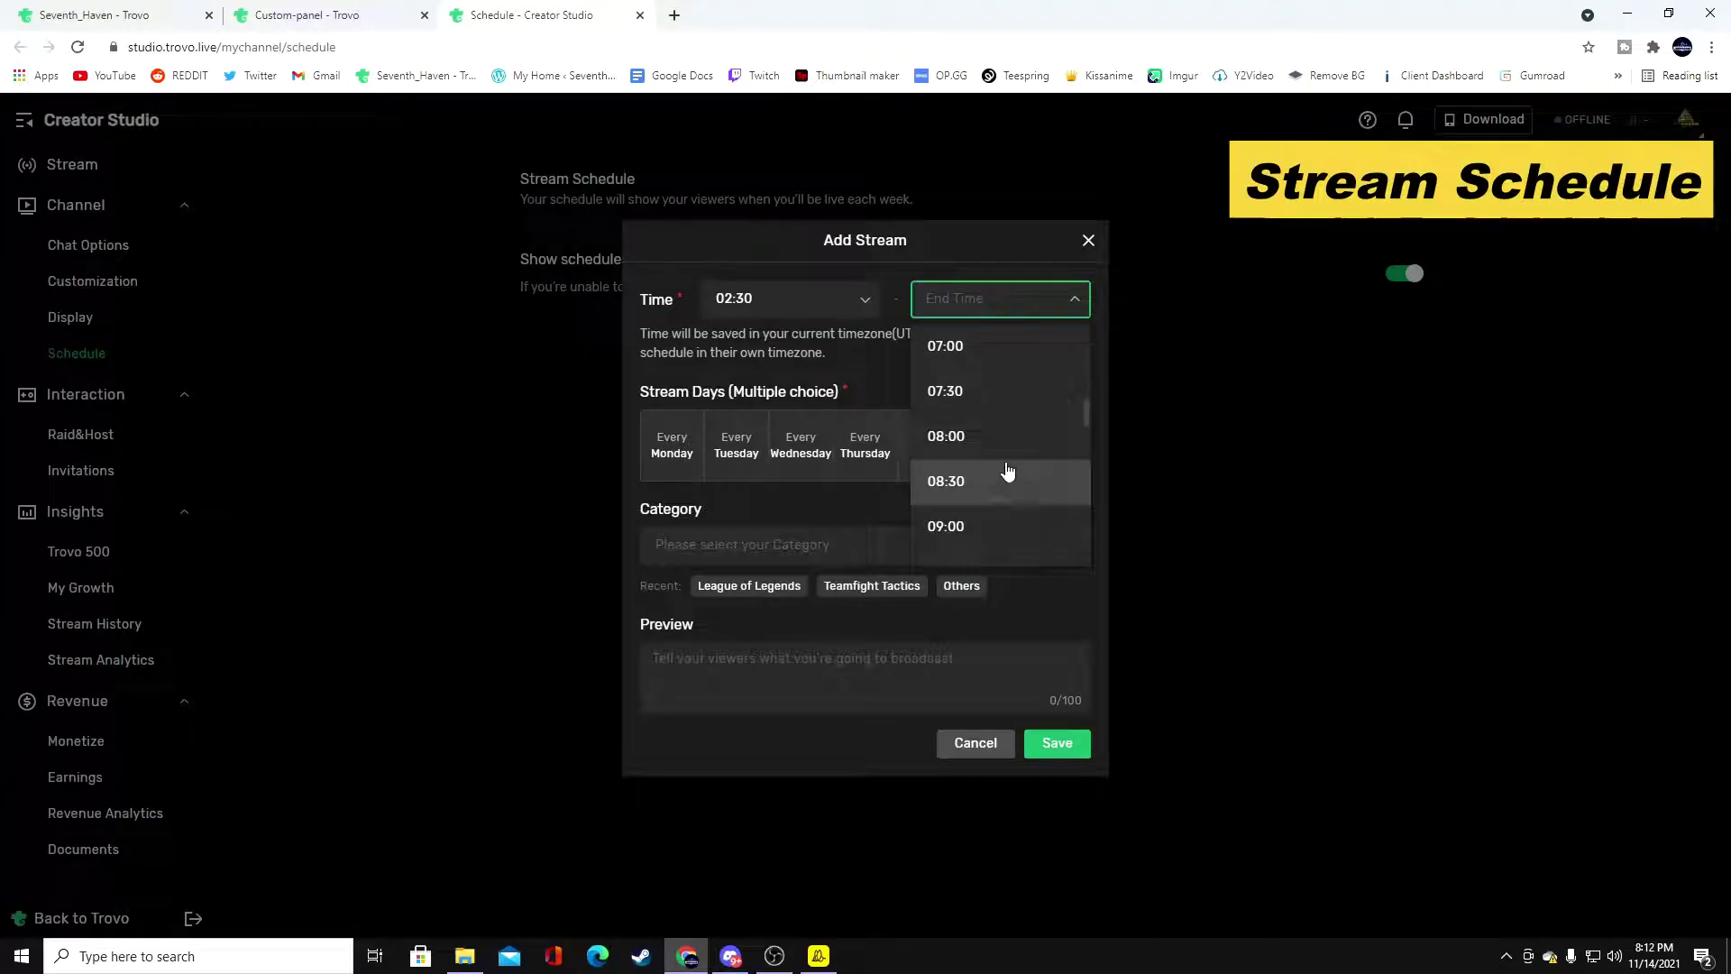
click(988, 408)
- Mark Monday–Friday as stream days, choose League of Legends, then close the Add Stream form
click(690, 438)
click(736, 446)
click(799, 447)
click(929, 447)
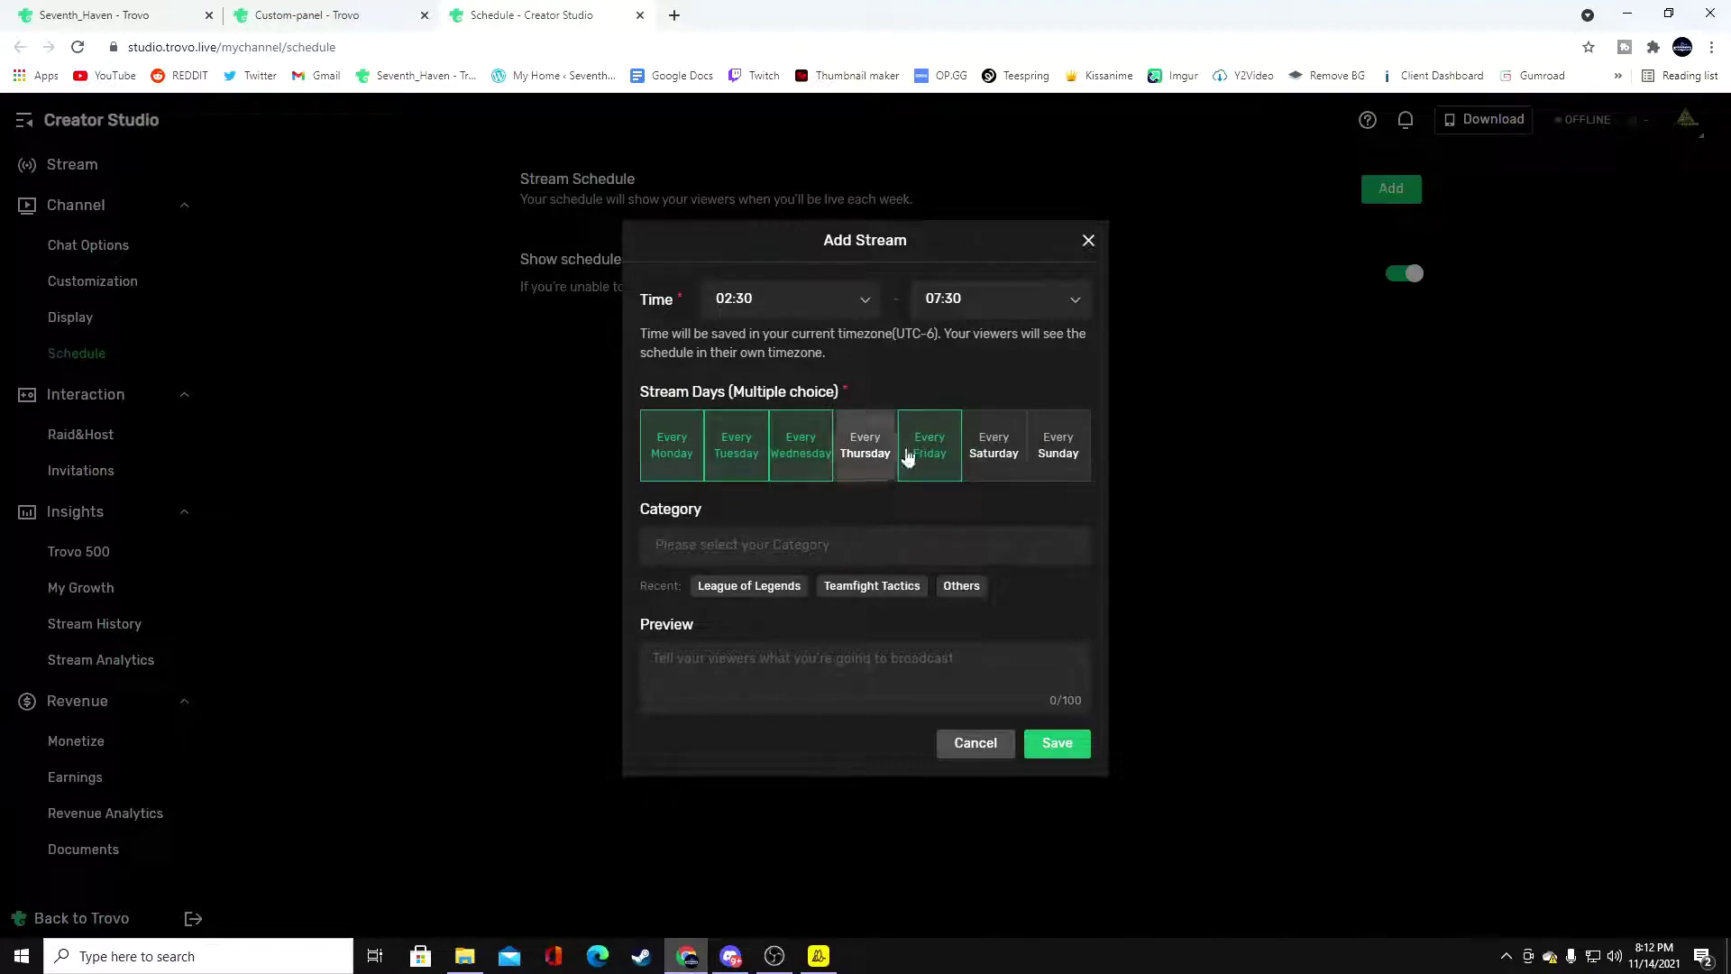
click(878, 451)
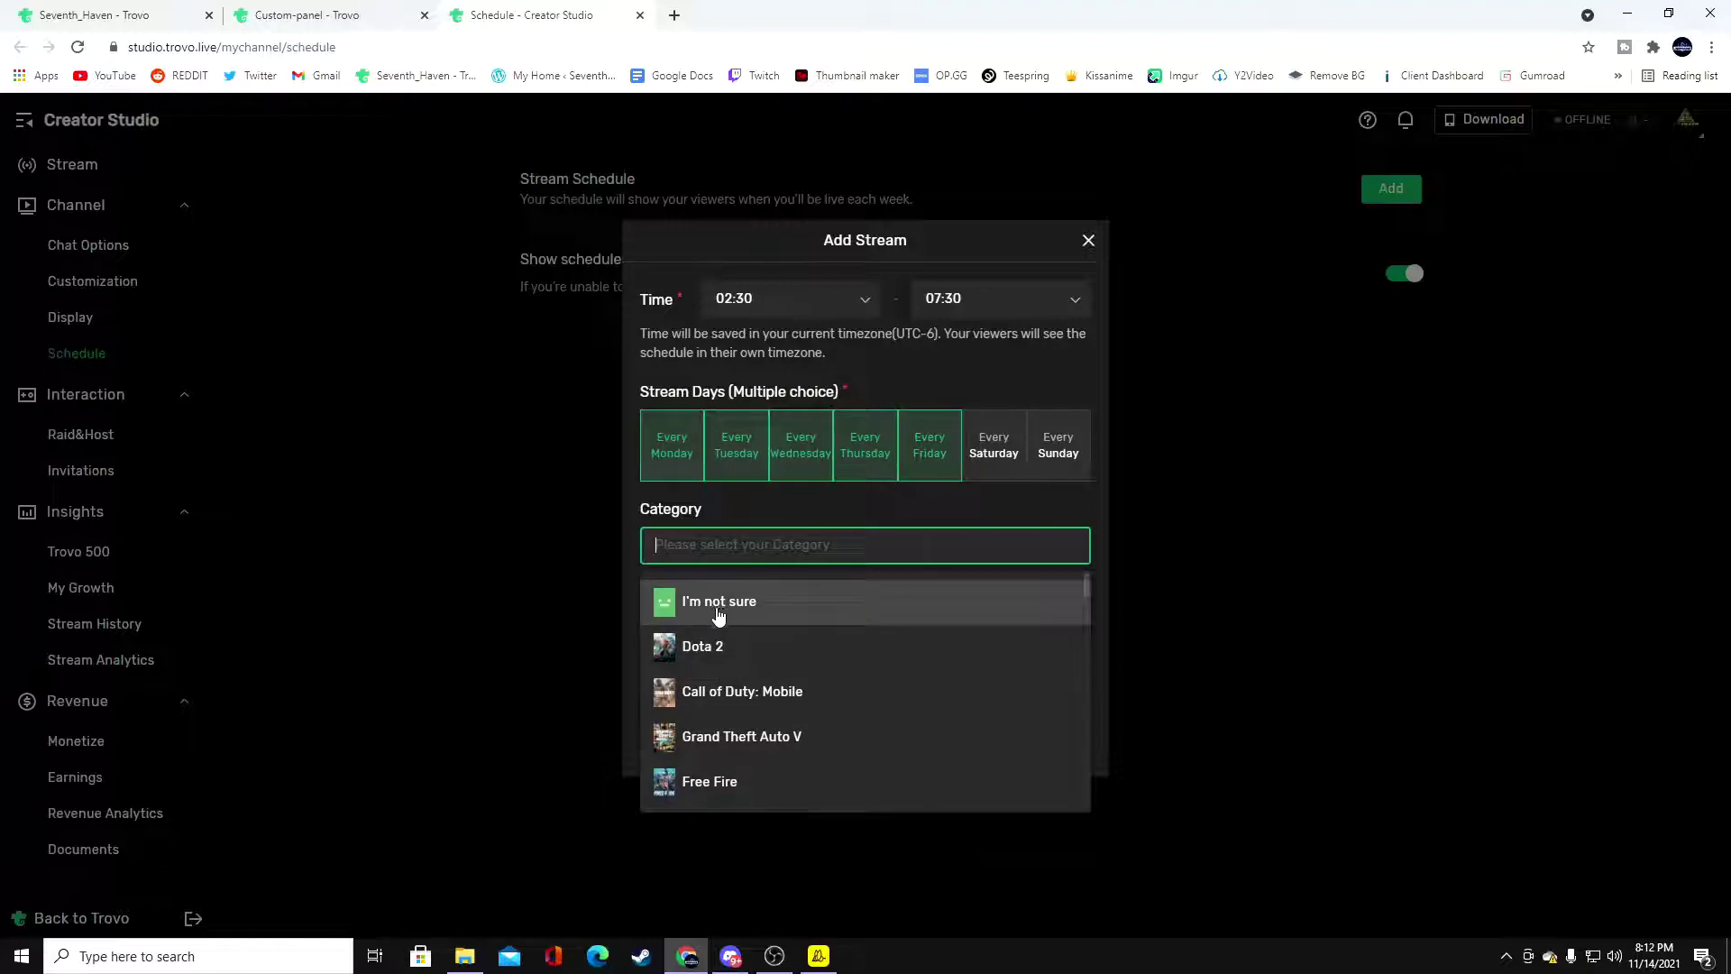
click(846, 554)
click(793, 587)
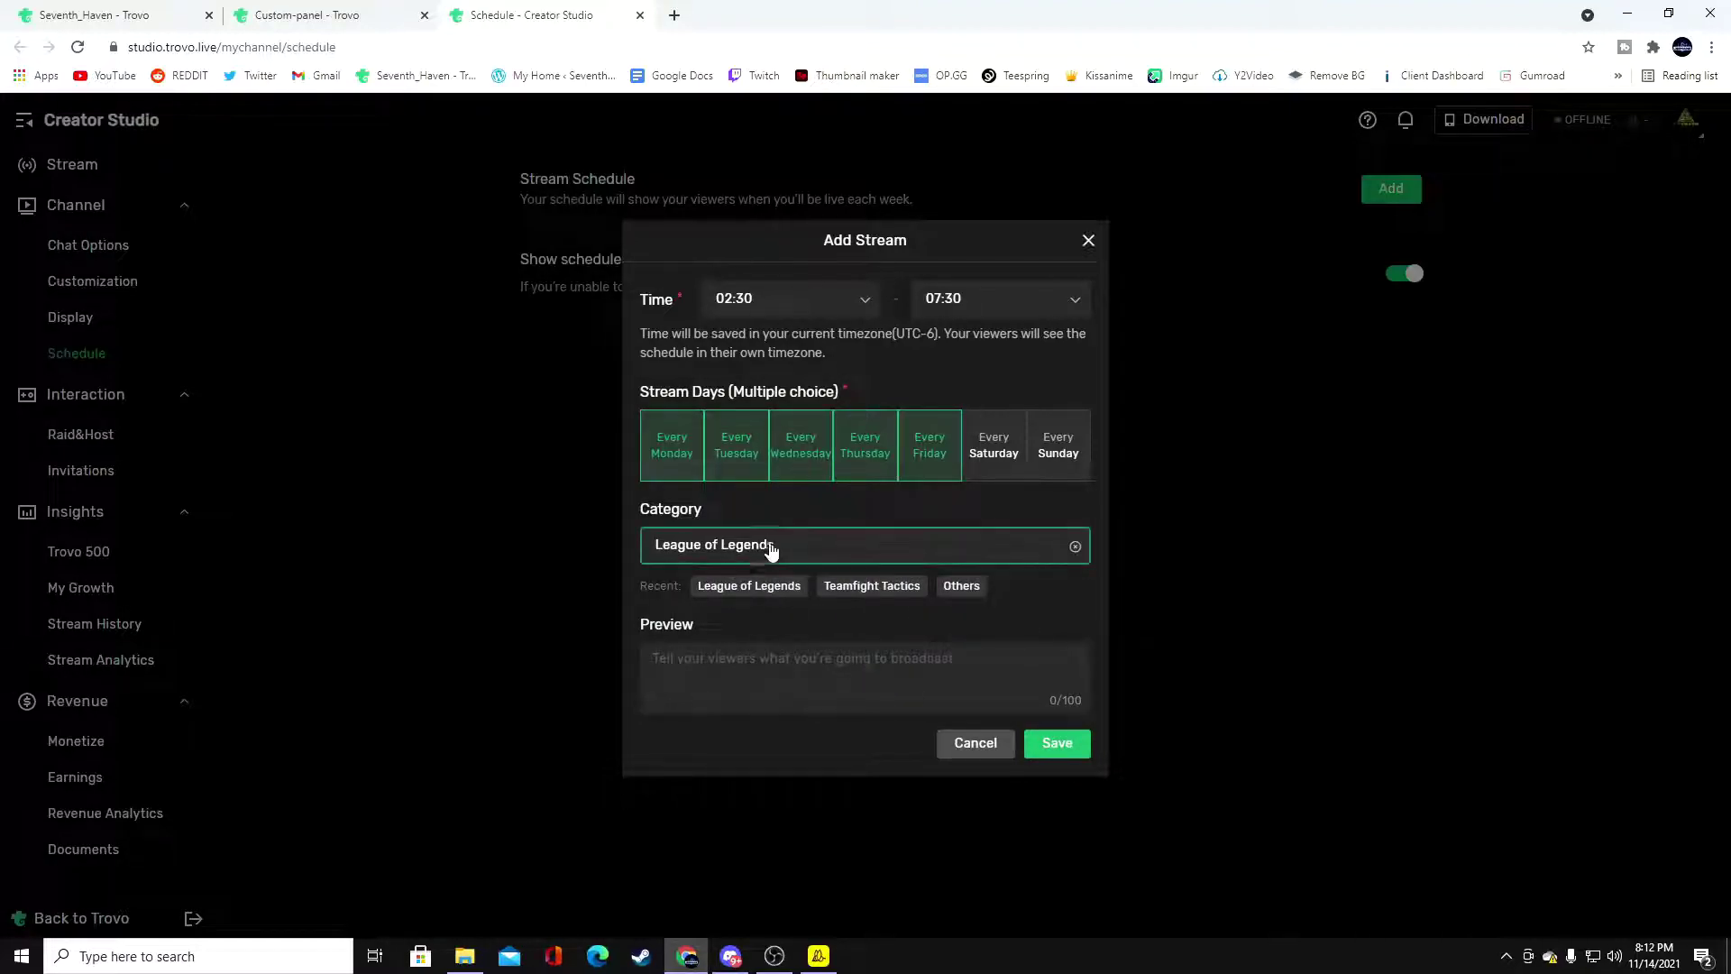
click(717, 663)
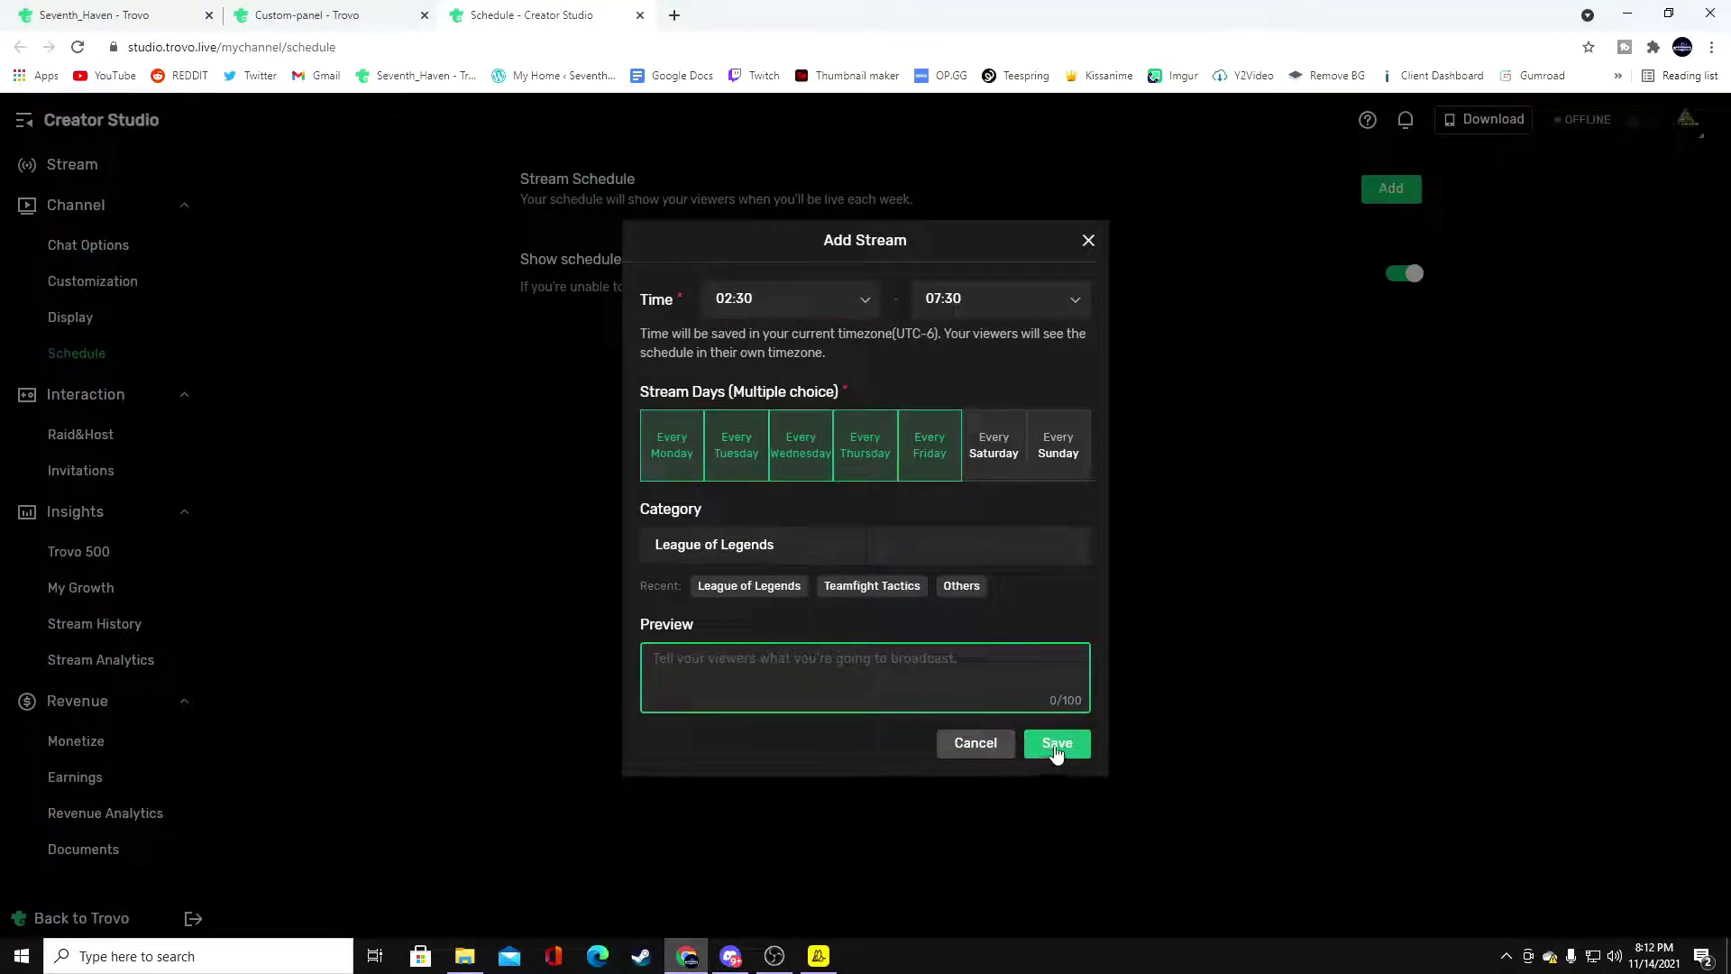
click(974, 745)
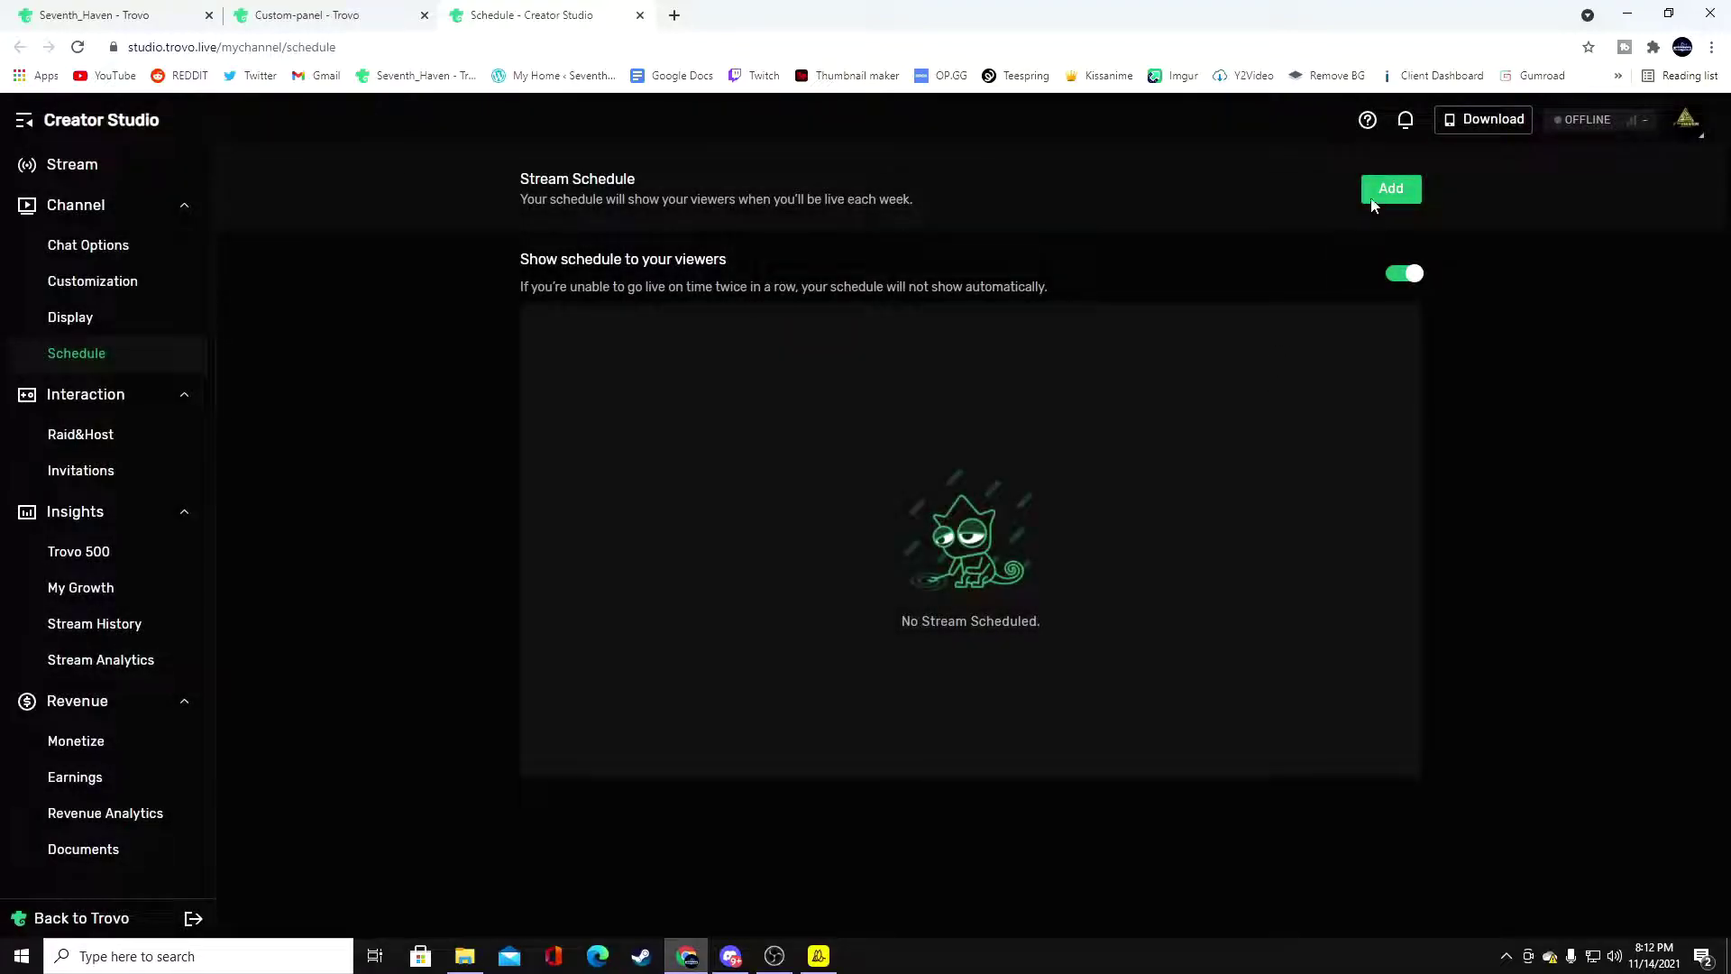
- Close Creator Studio and delete the Schedule panel
click(641, 15)
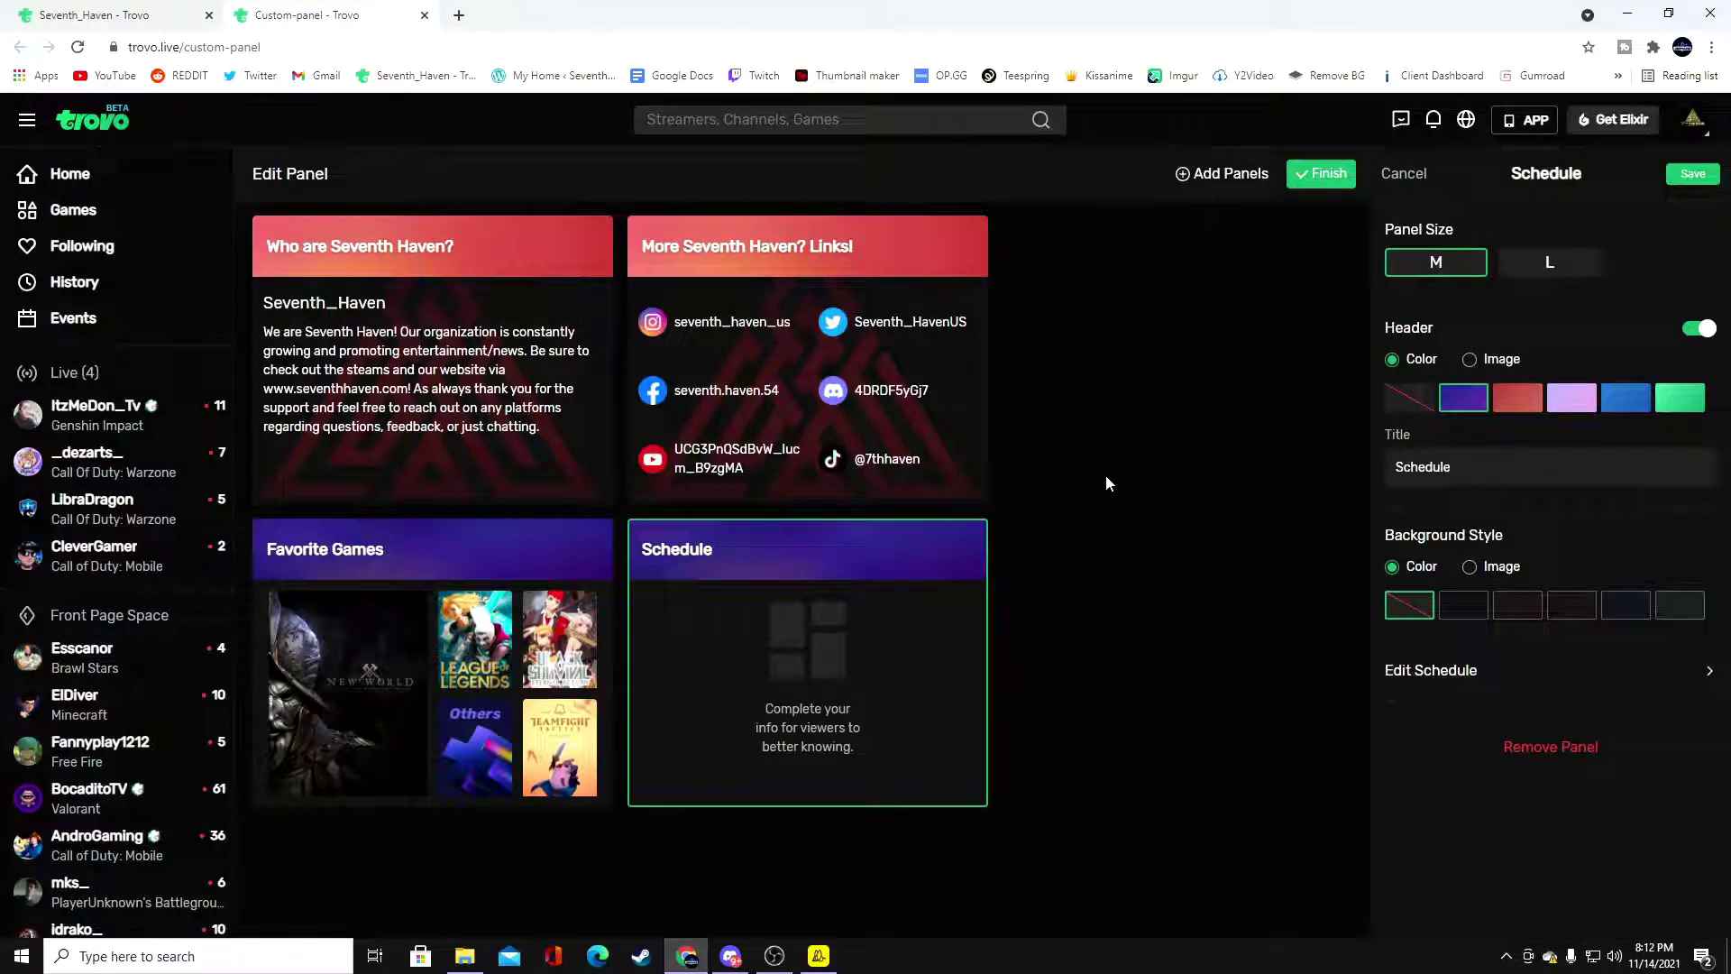
click(1533, 747)
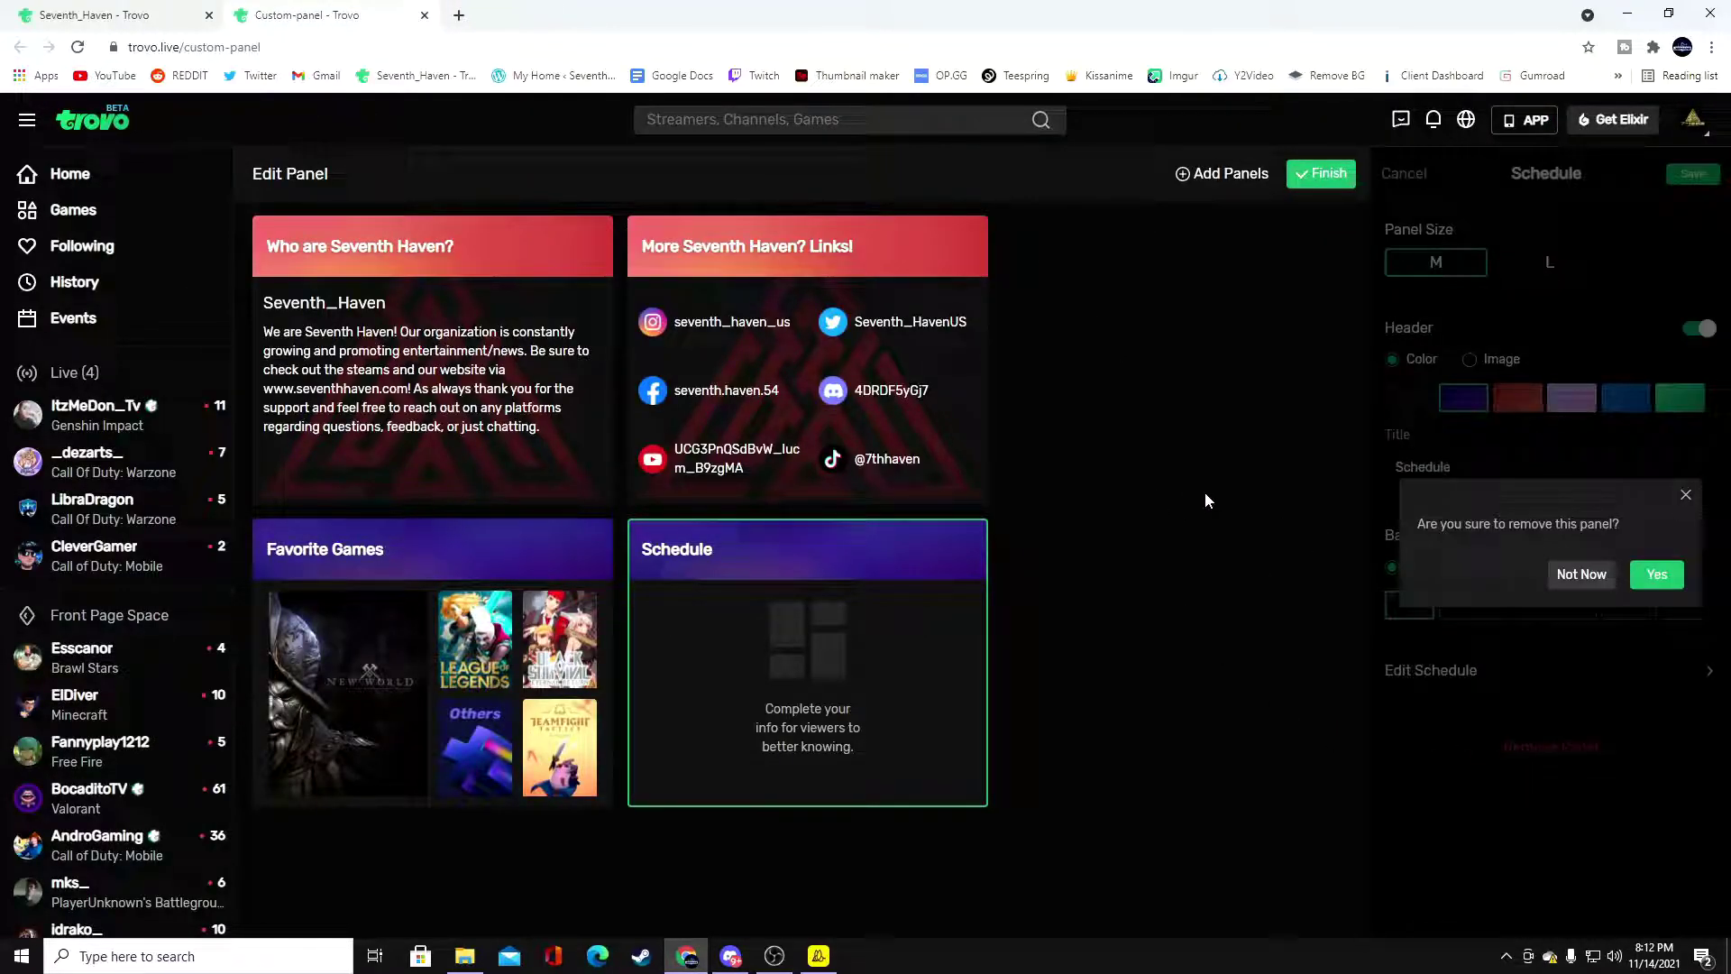
click(1657, 574)
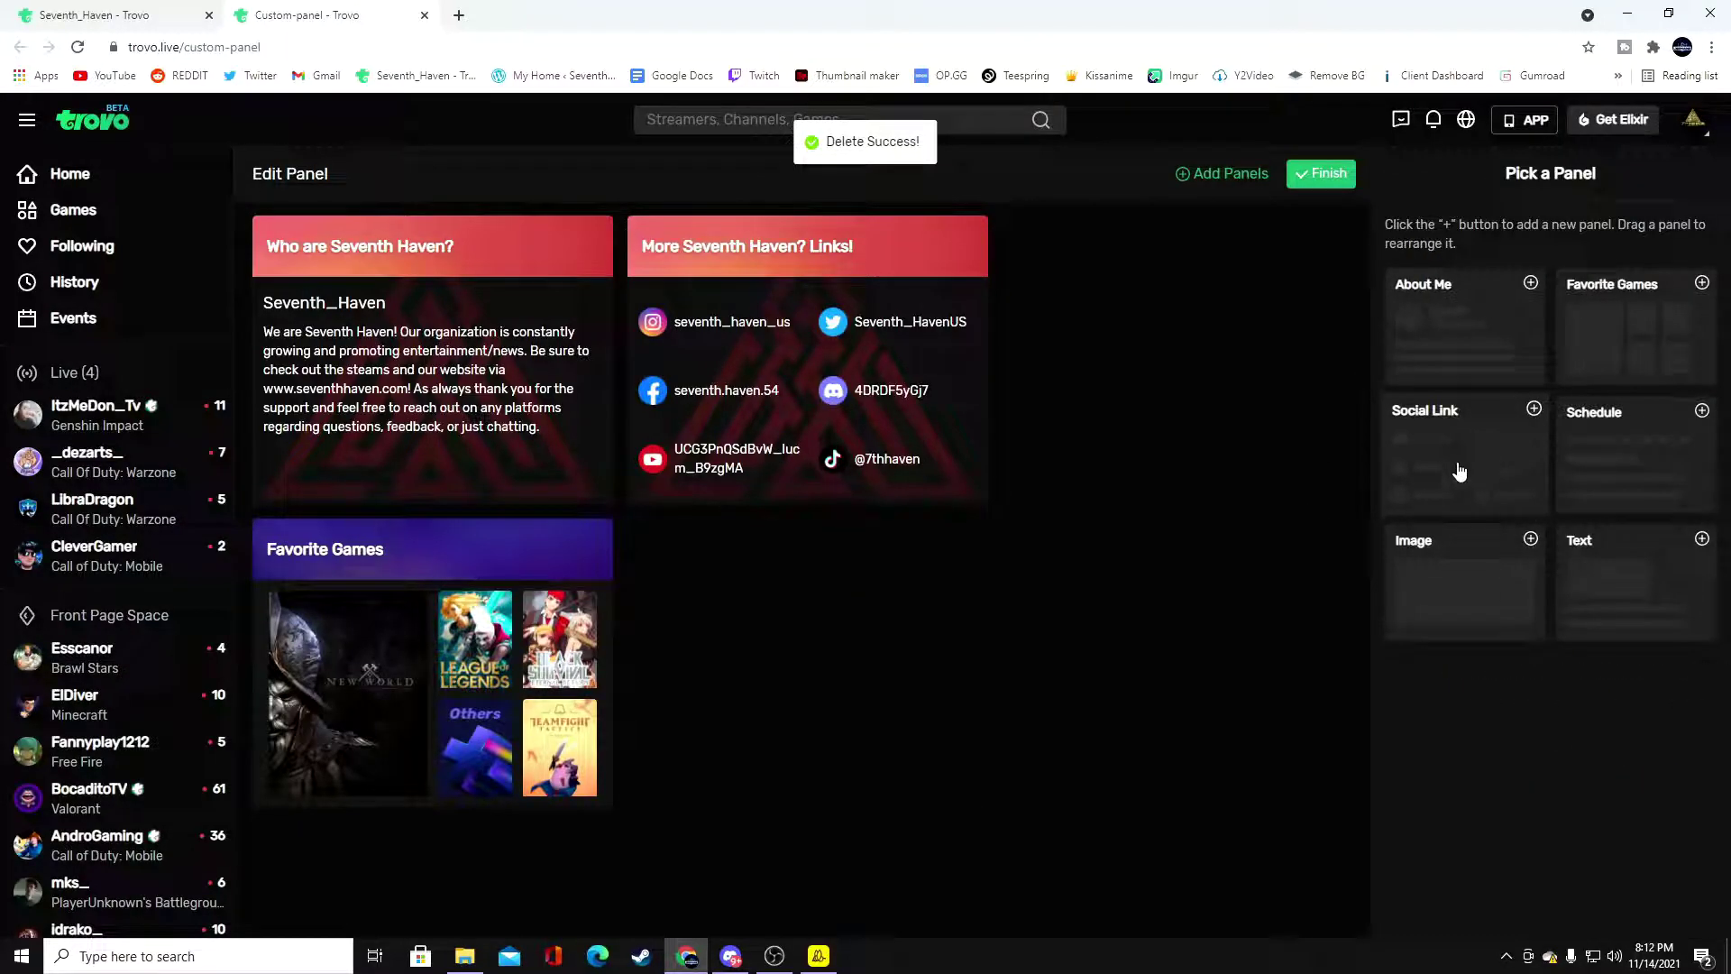
- Place an Image panel at the top of the grid with no header colour
drag(1441, 576, 385, 237)
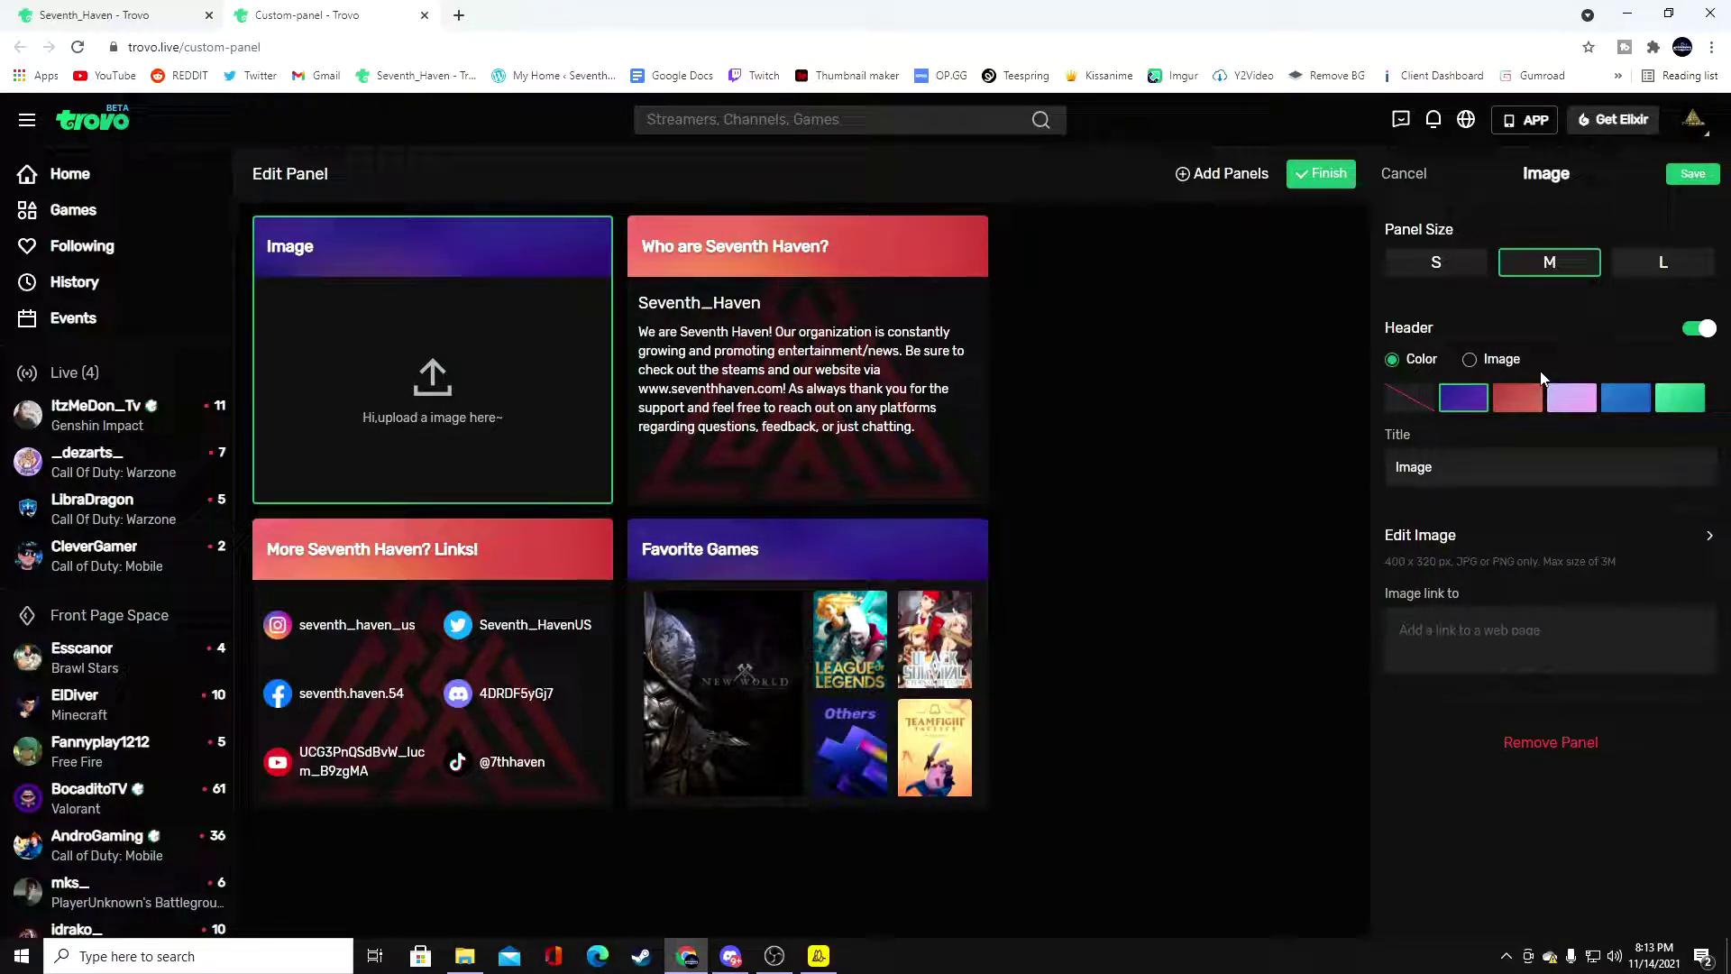
click(1569, 401)
click(1629, 401)
click(1460, 400)
click(1410, 398)
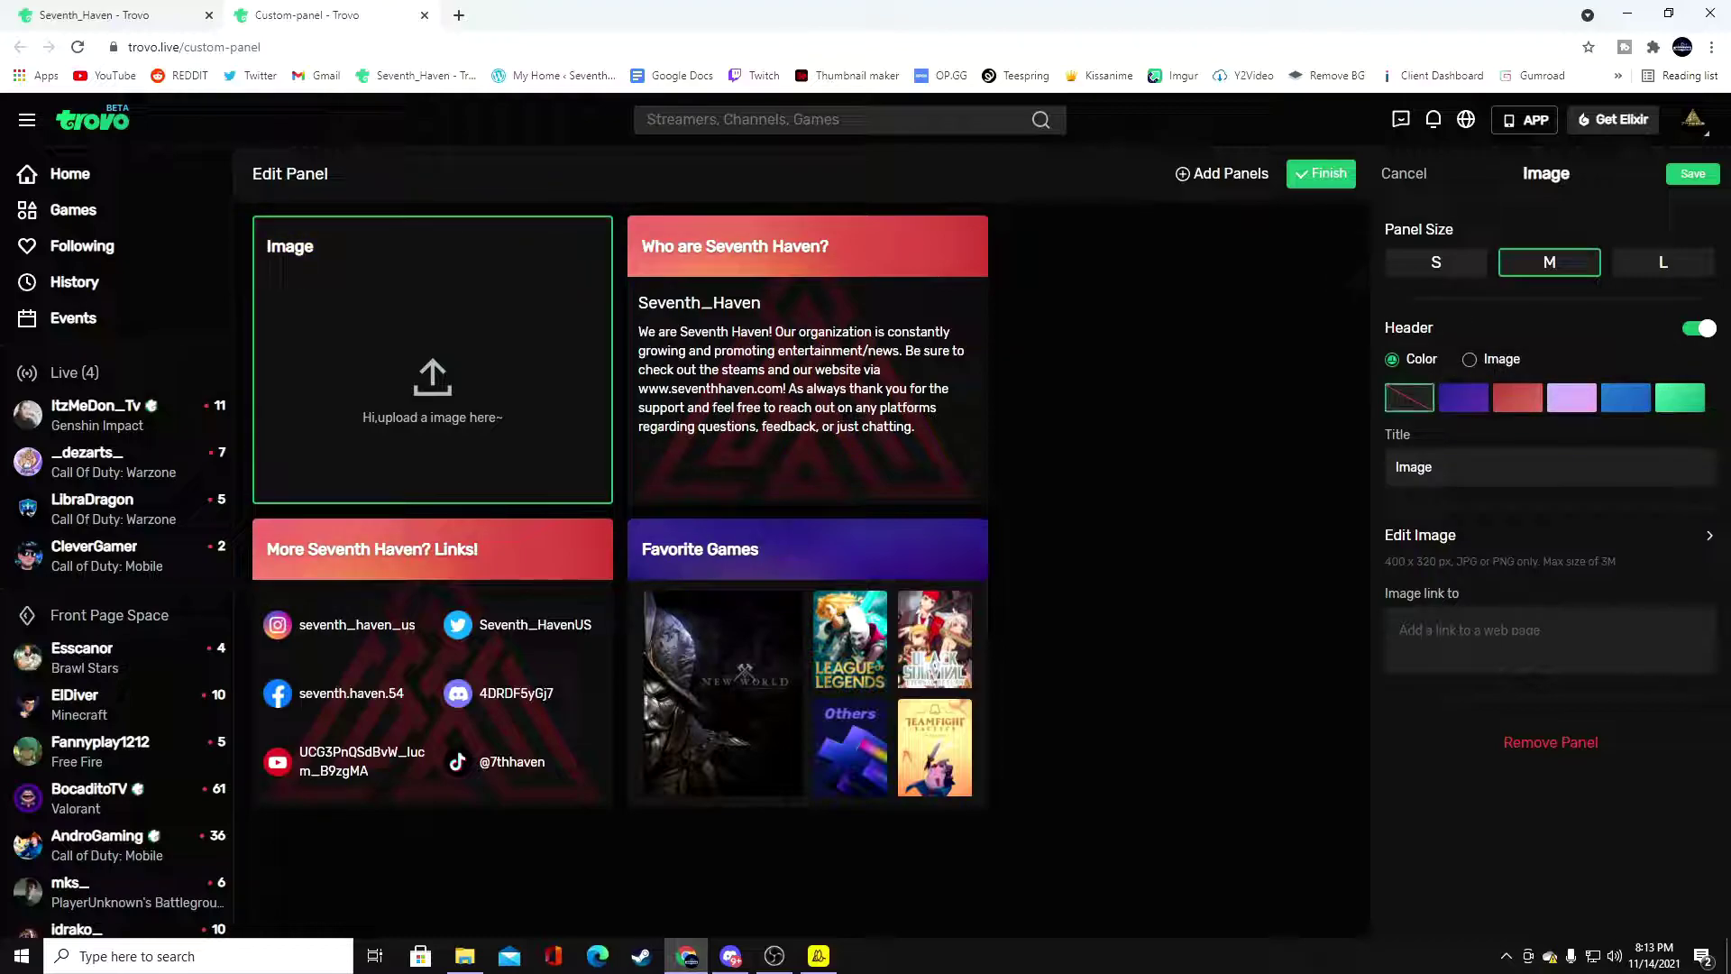